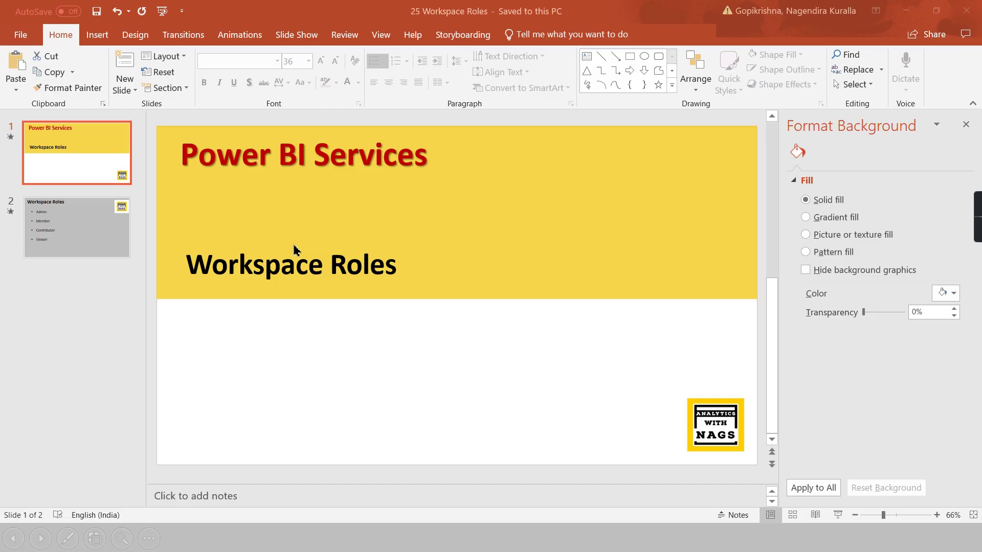
# - Switch to Chrome and show the 'Roles in the new workspaces' docs tab
pyautogui.click(403, 538)
pyautogui.click(236, 17)
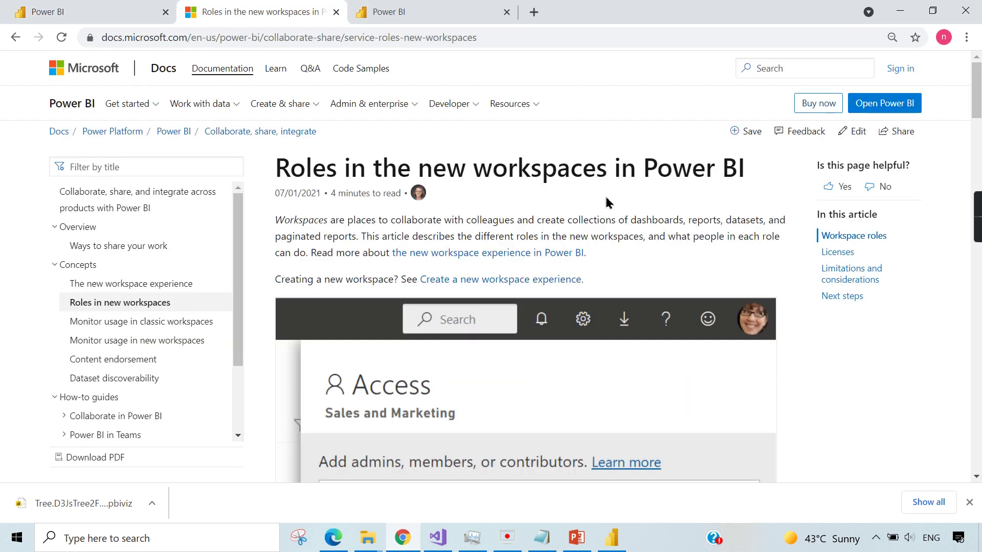
pyautogui.scroll(-3, 700, 216)
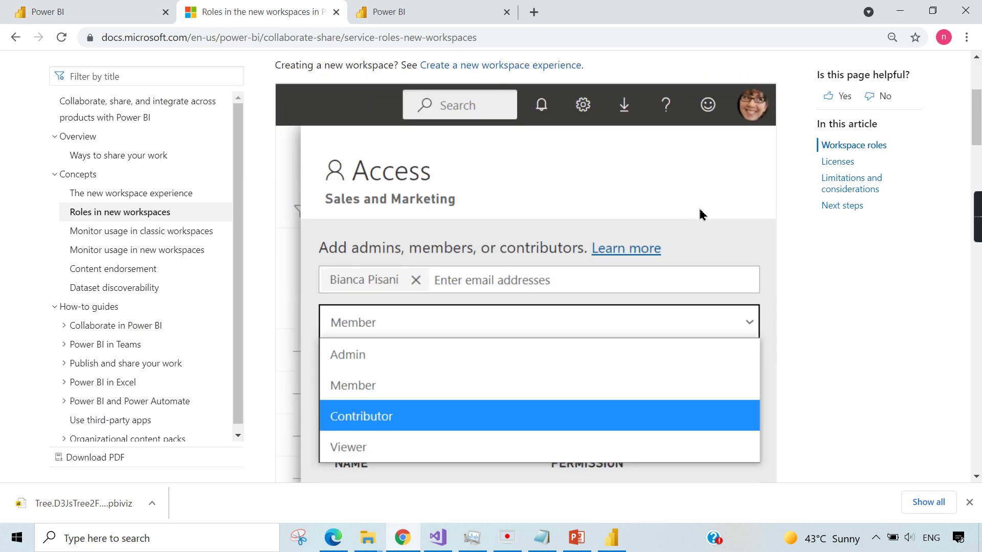
pyautogui.scroll(-4, 700, 215)
pyautogui.scroll(-4, 430, 265)
pyautogui.scroll(-2, 492, 284)
pyautogui.scroll(-1, 522, 300)
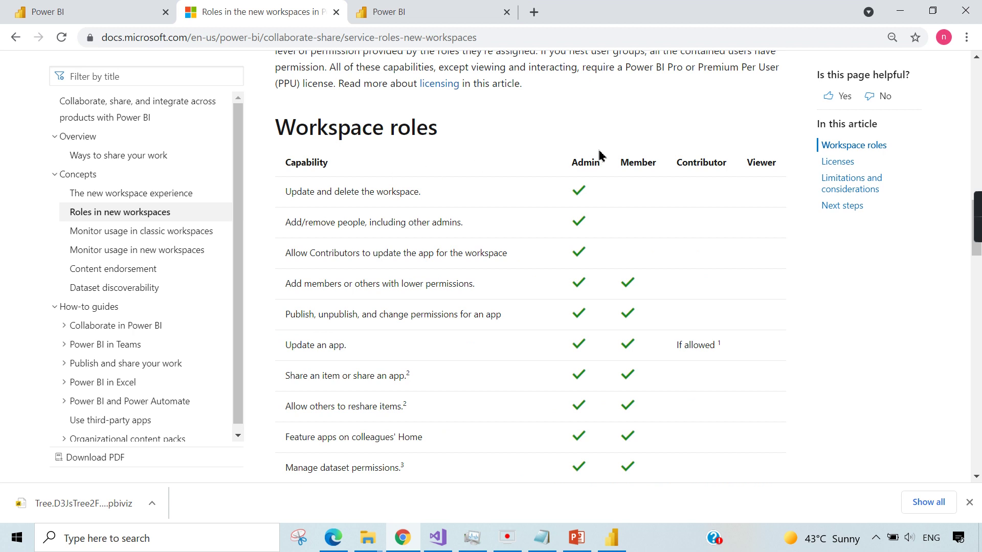
pyautogui.scroll(-4, 584, 200)
pyautogui.scroll(-4, 579, 230)
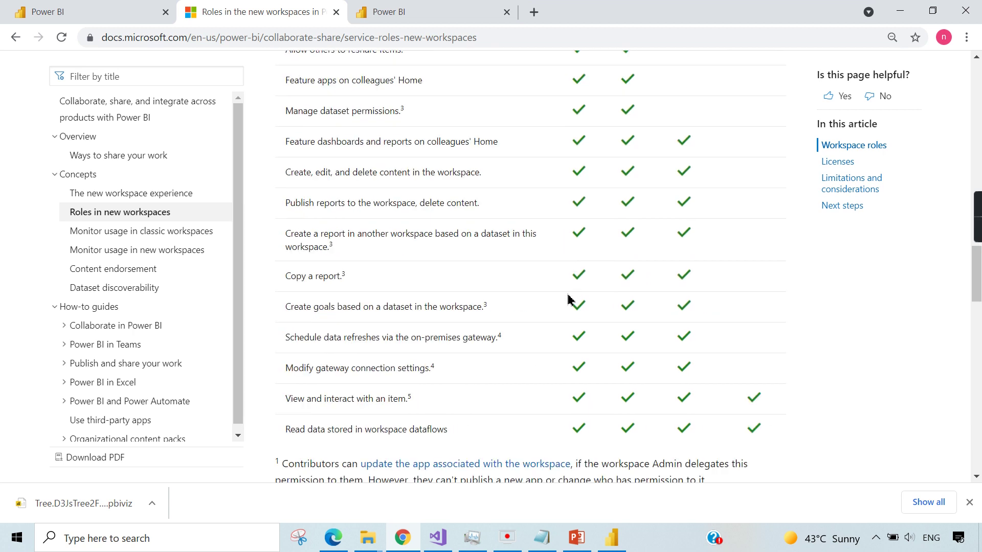
pyautogui.scroll(-4, 583, 307)
pyautogui.scroll(4, 587, 336)
pyautogui.scroll(4, 583, 215)
pyautogui.scroll(4, 614, 176)
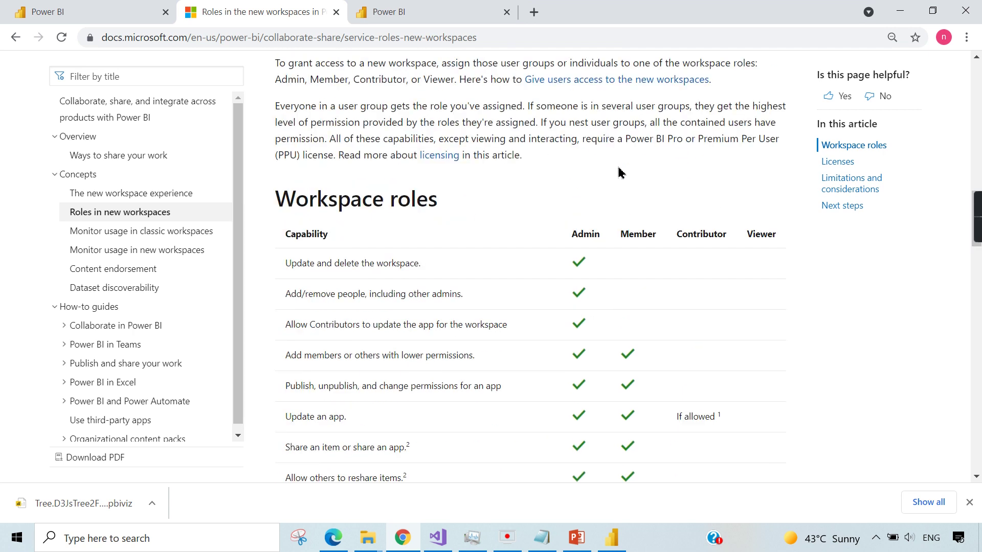
pyautogui.scroll(-5, 791, 243)
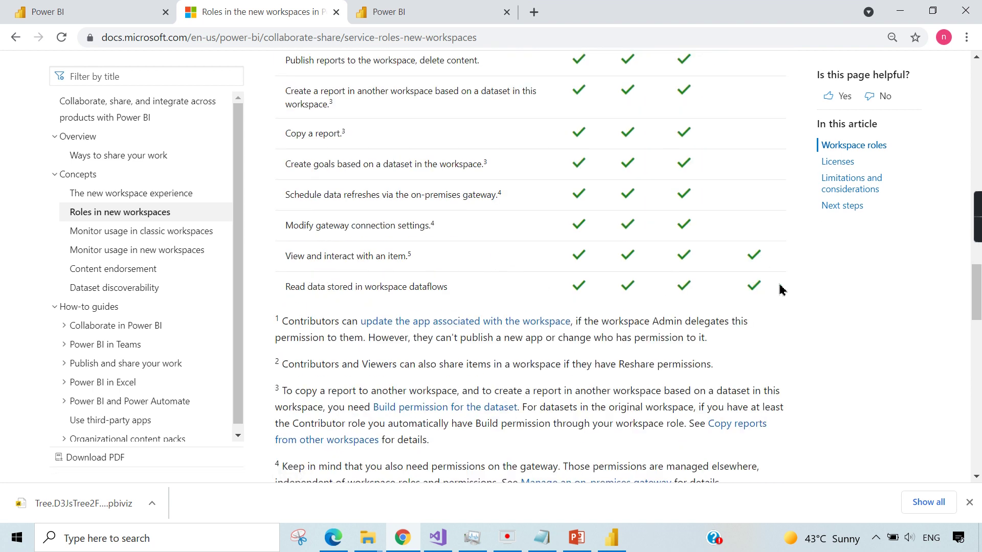
pyautogui.scroll(5, 762, 273)
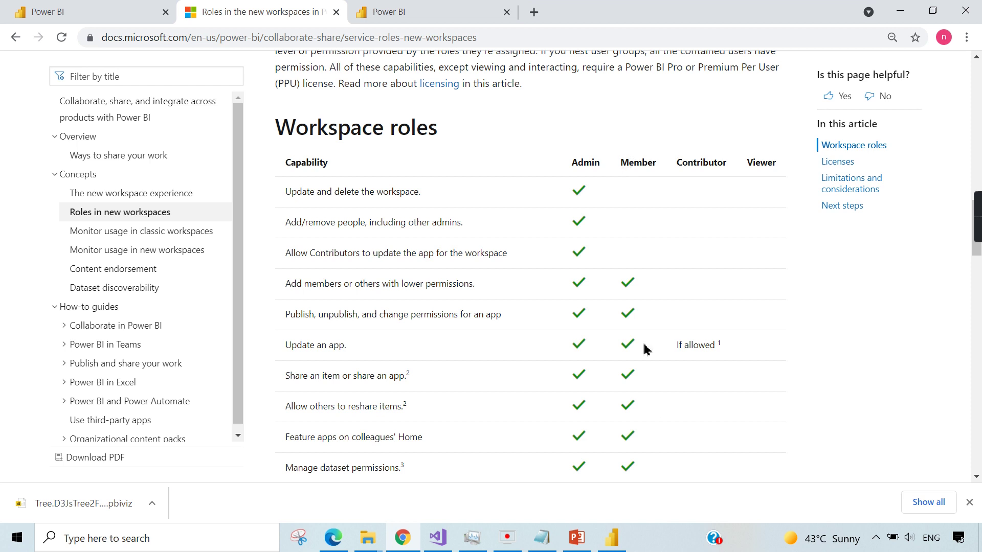
pyautogui.scroll(-5, 689, 196)
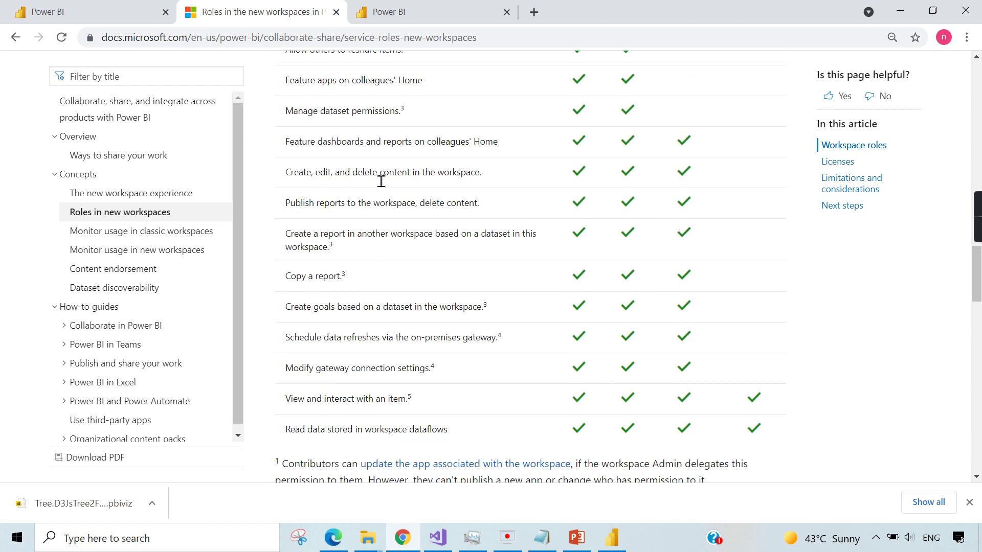
pyautogui.scroll(5, 690, 197)
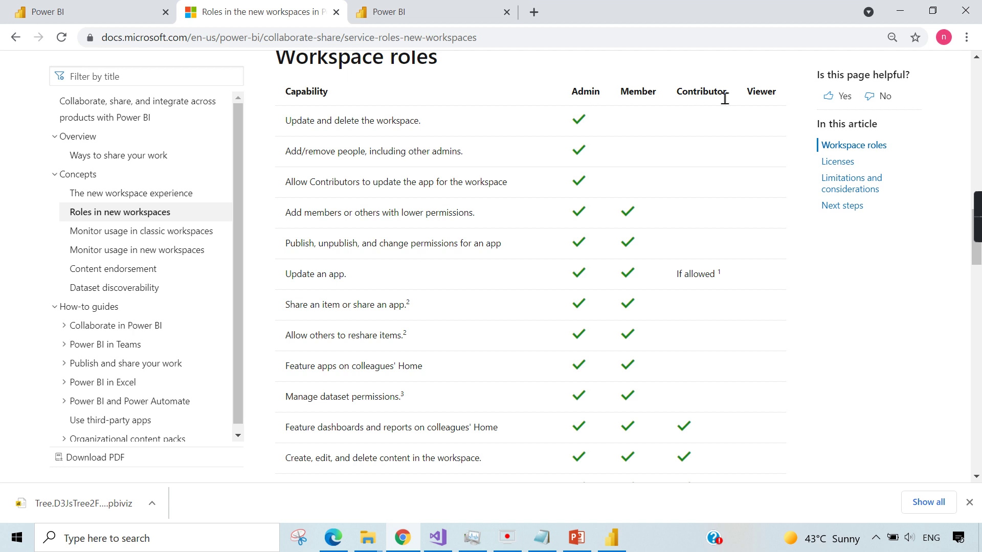
pyautogui.scroll(-3, 710, 203)
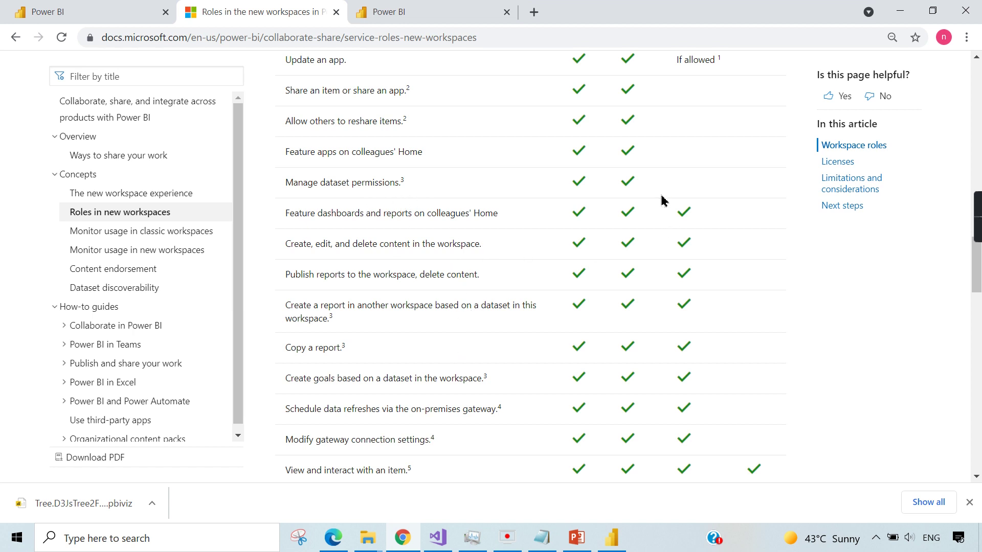
pyautogui.scroll(2, 663, 201)
pyautogui.scroll(1, 663, 201)
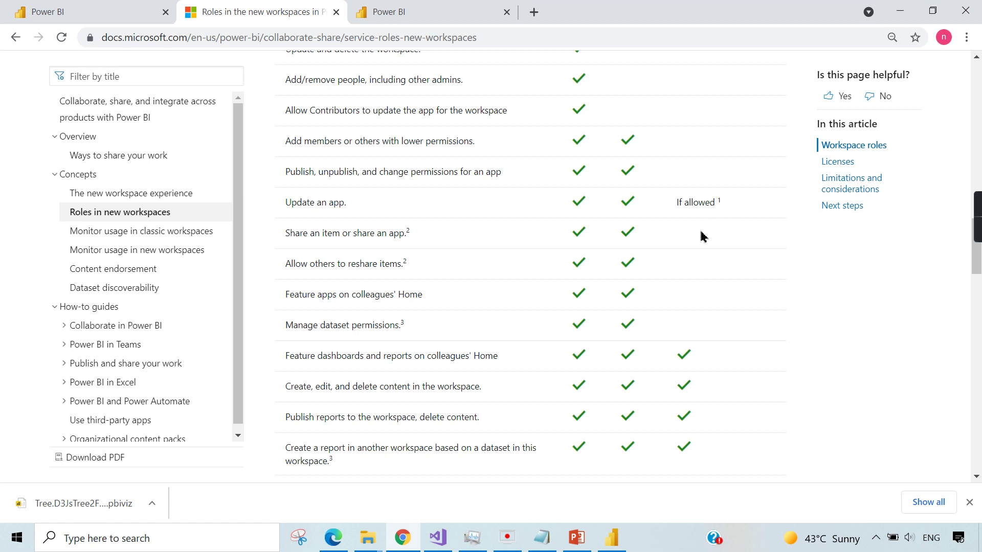
pyautogui.scroll(1, 676, 203)
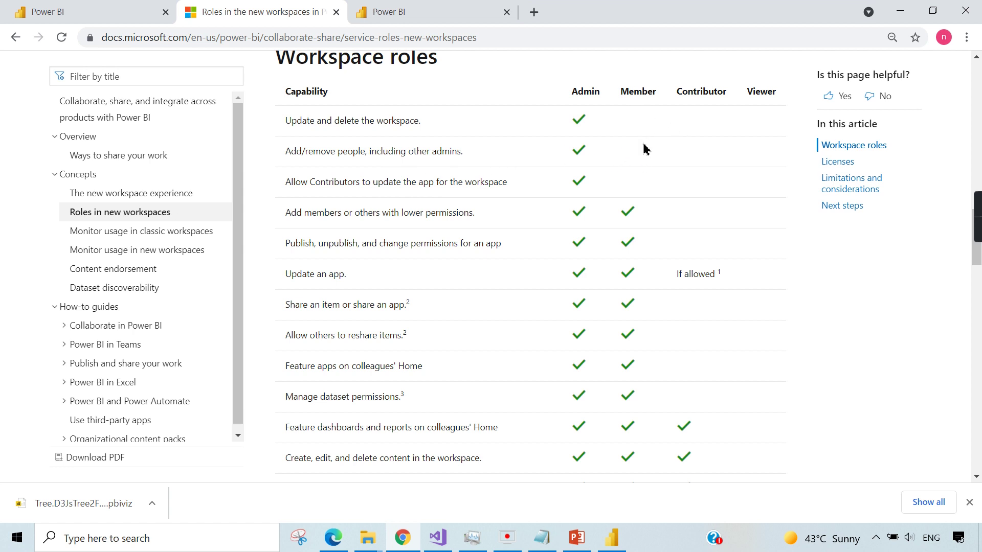
pyautogui.scroll(-2, 637, 242)
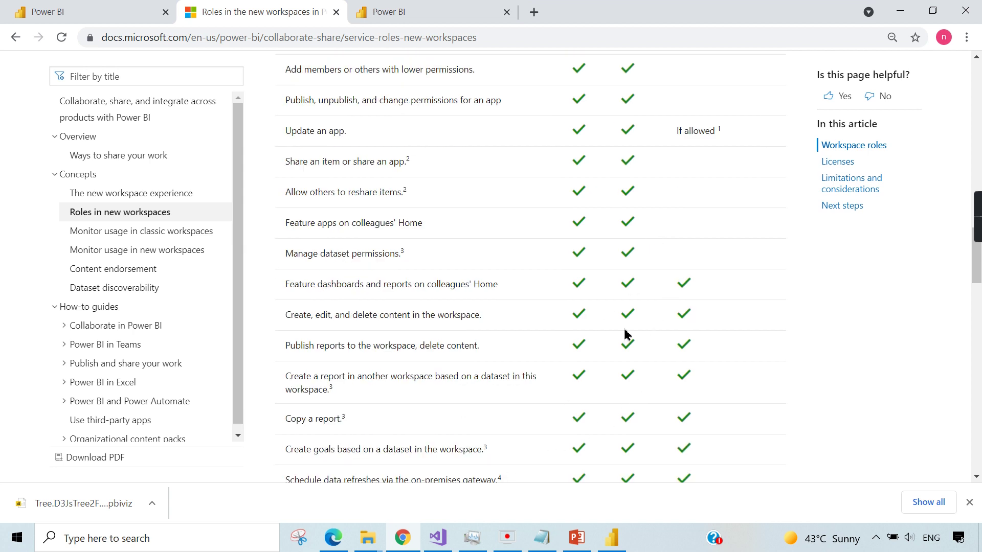
pyautogui.scroll(2, 734, 326)
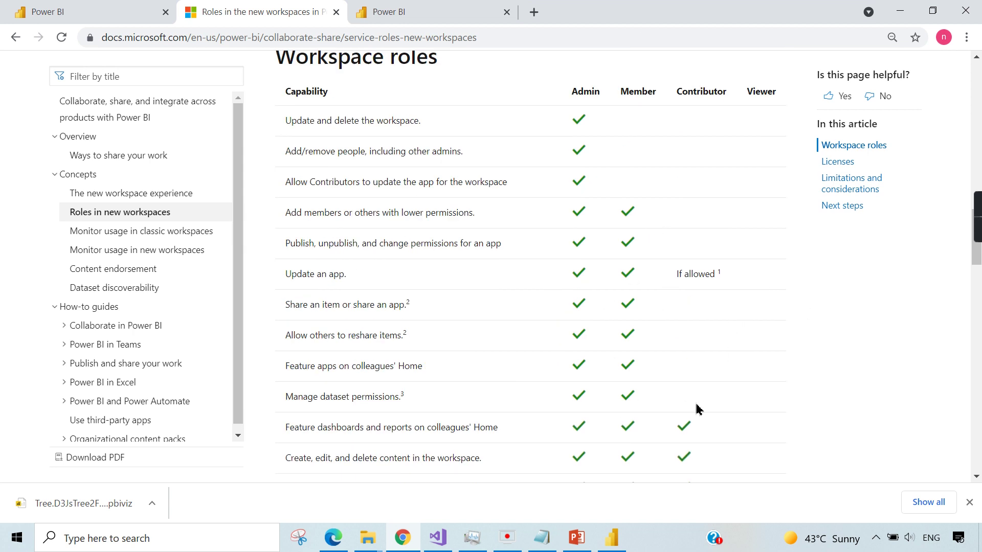
# - Publish the End to End report to Test Access, replacing its dataset, and dismiss the success message
pyautogui.click(612, 537)
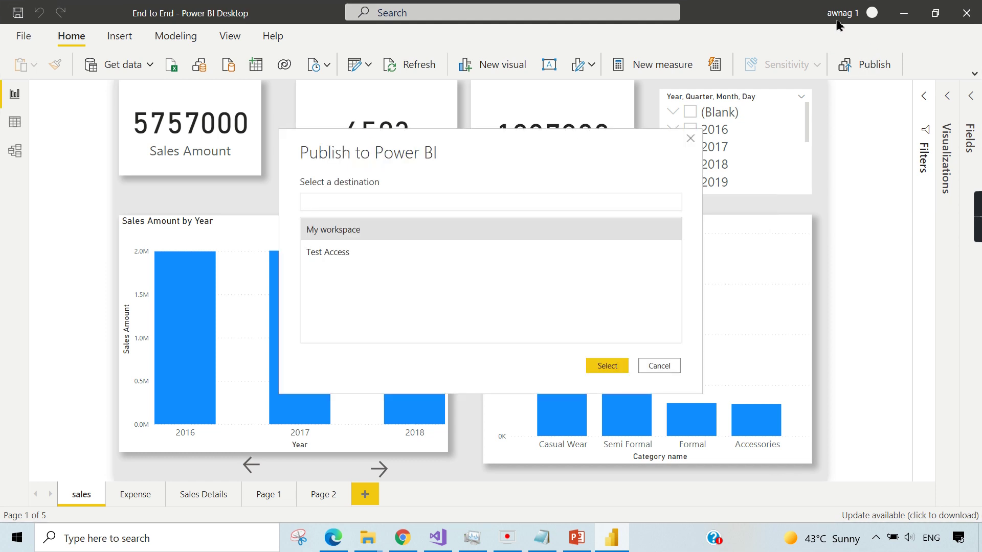
pyautogui.click(309, 260)
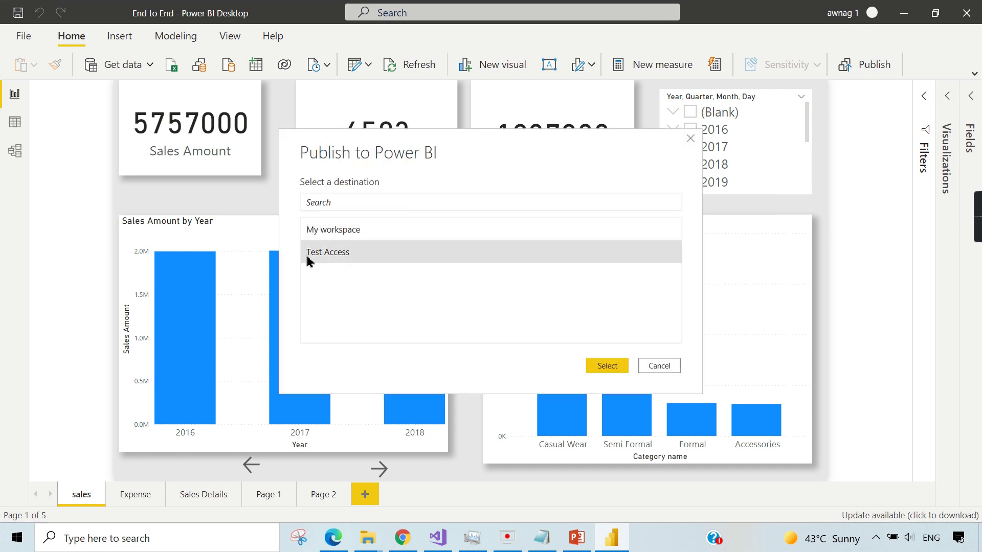
pyautogui.click(607, 366)
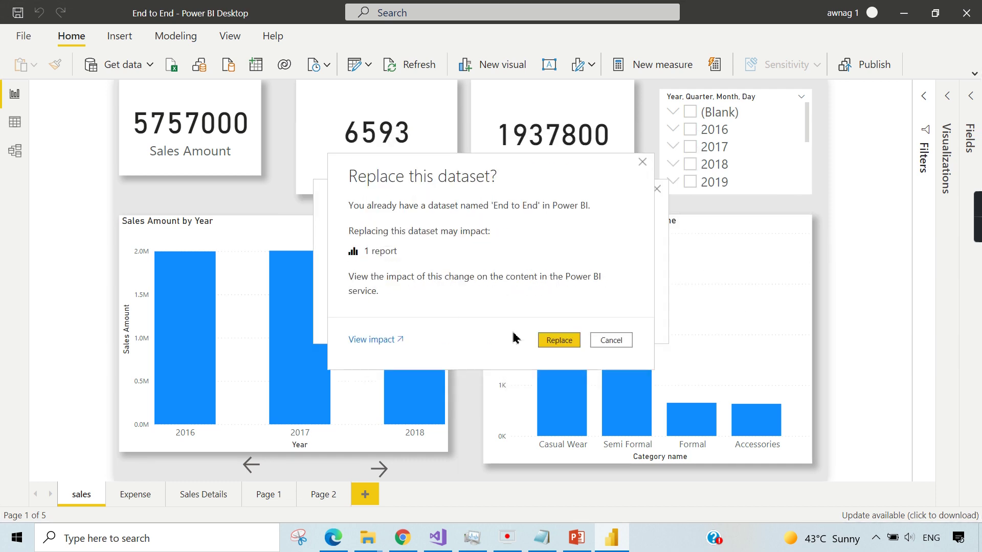
pyautogui.click(559, 340)
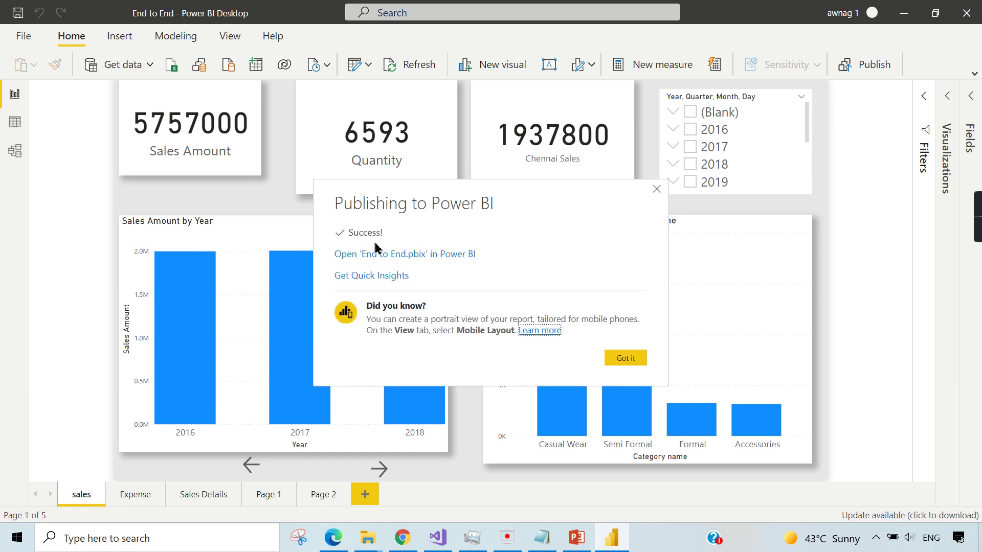
pyautogui.click(626, 358)
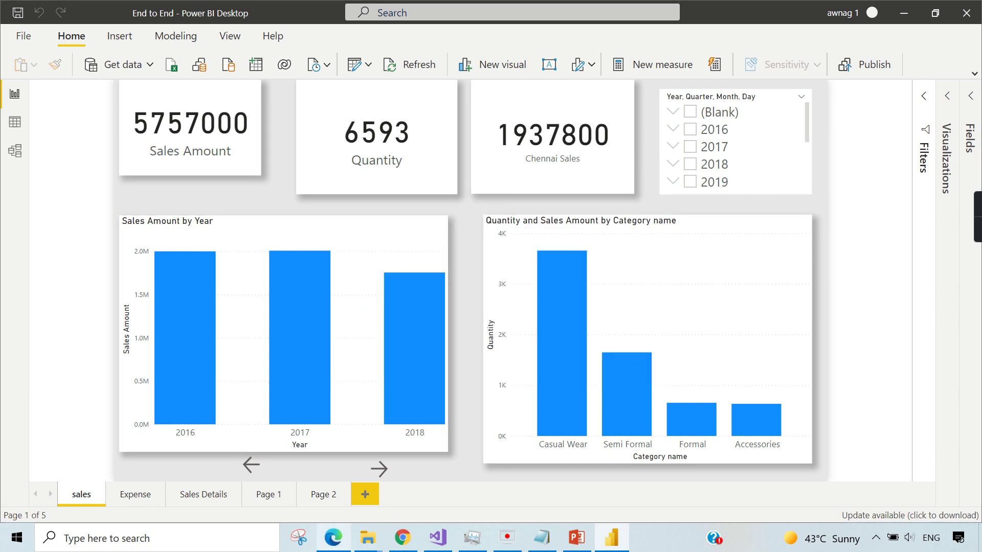
# - Reload the Test Access workspace page for updated refresh times, then go back to the roles docs
pyautogui.click(333, 538)
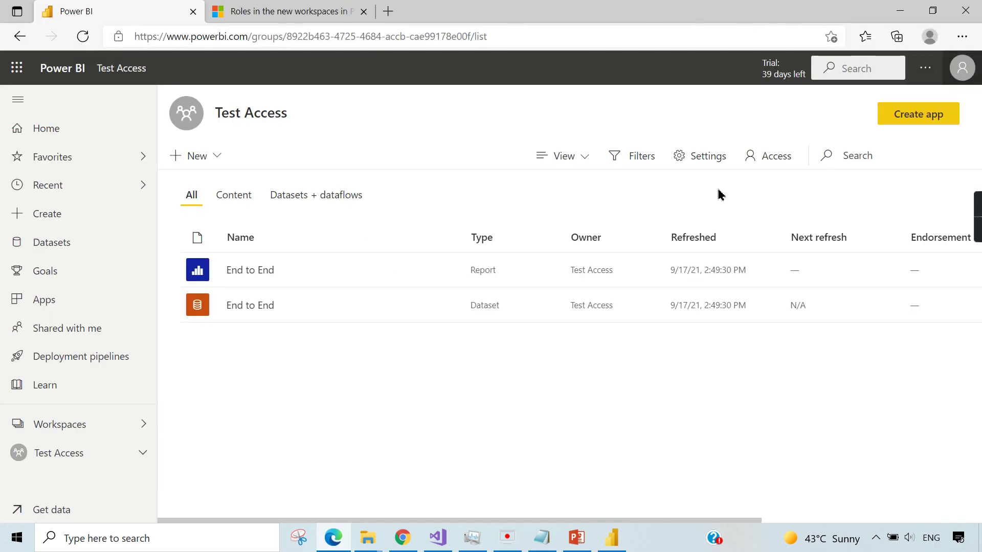
pyautogui.click(361, 37)
pyautogui.press('End')
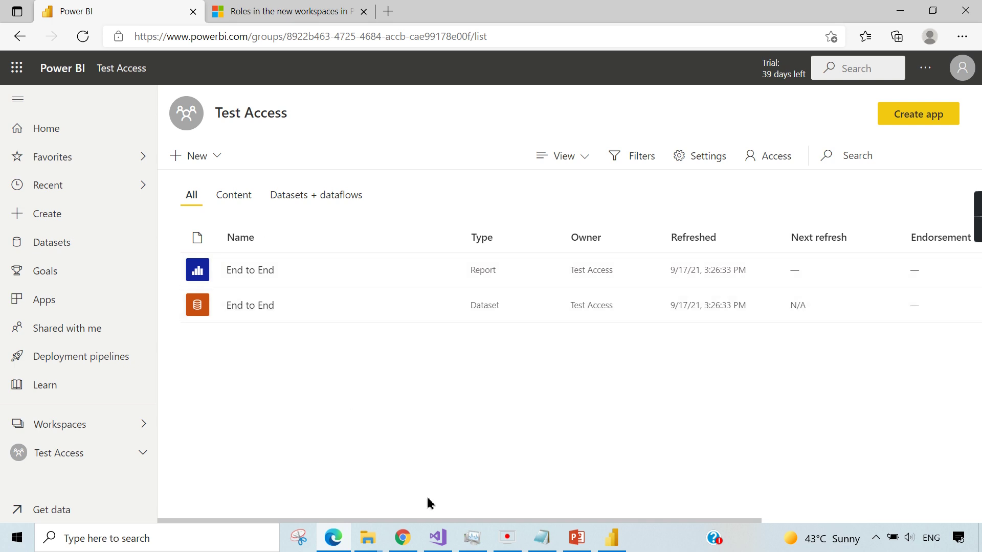
pyautogui.click(403, 537)
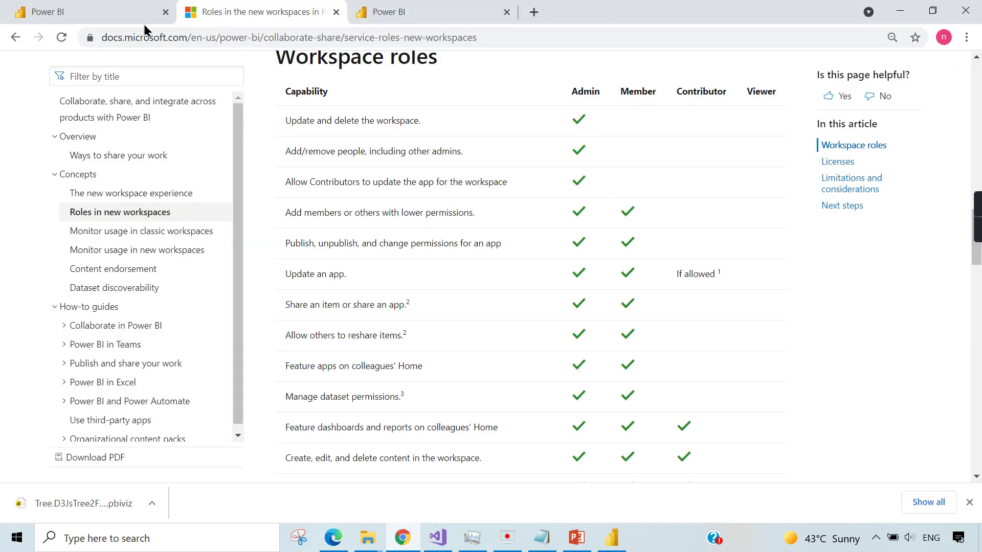
pyautogui.click(48, 11)
pyautogui.click(961, 68)
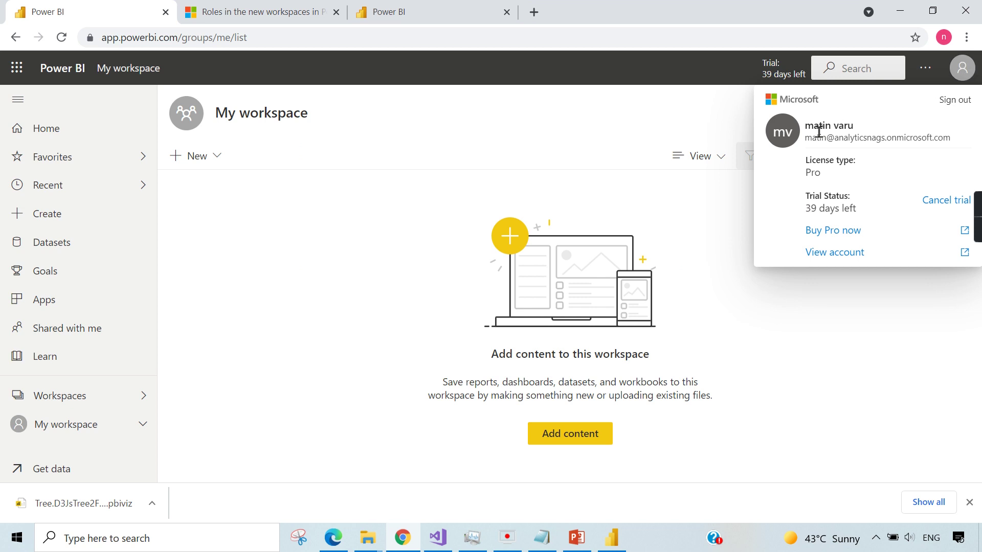
pyautogui.click(959, 71)
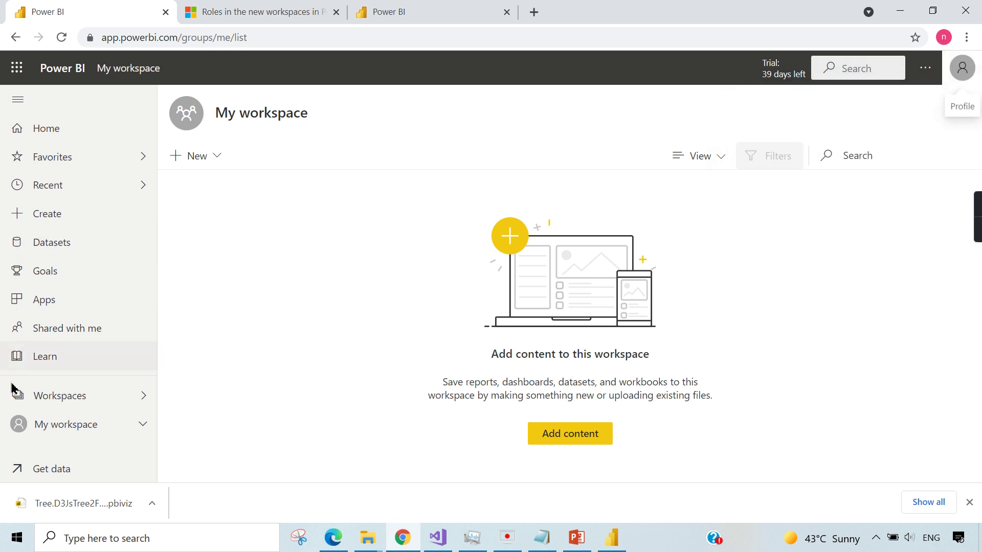
pyautogui.click(60, 397)
pyautogui.click(461, 289)
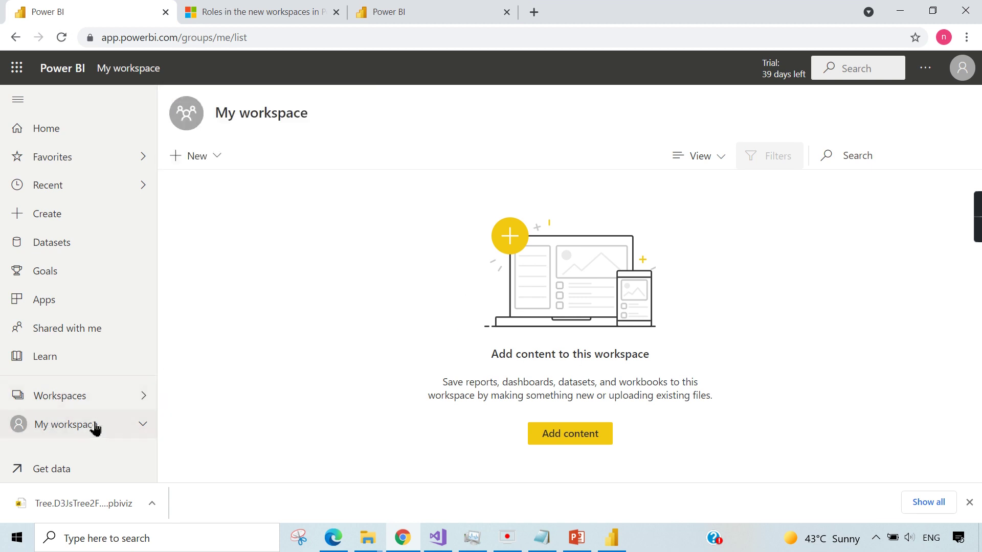
pyautogui.click(120, 434)
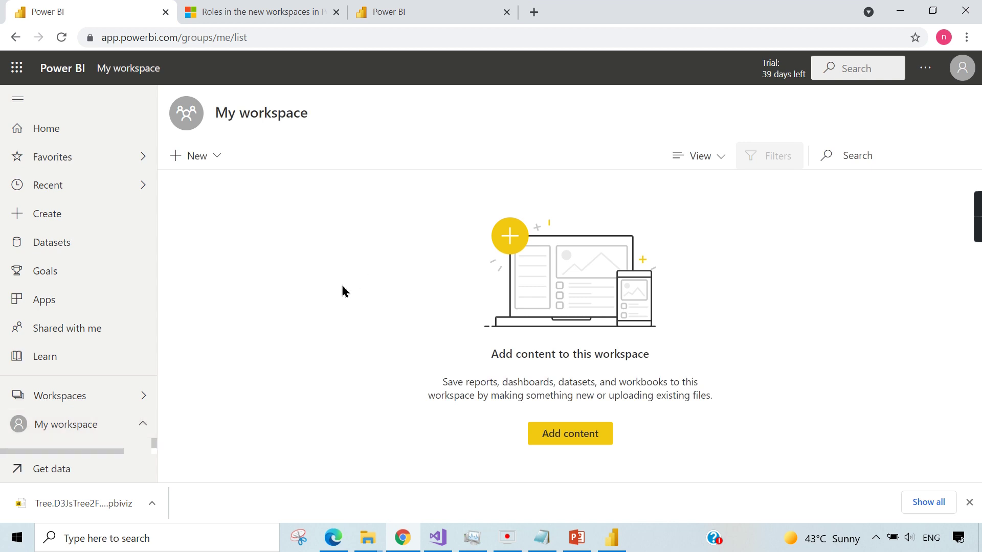
pyautogui.click(335, 539)
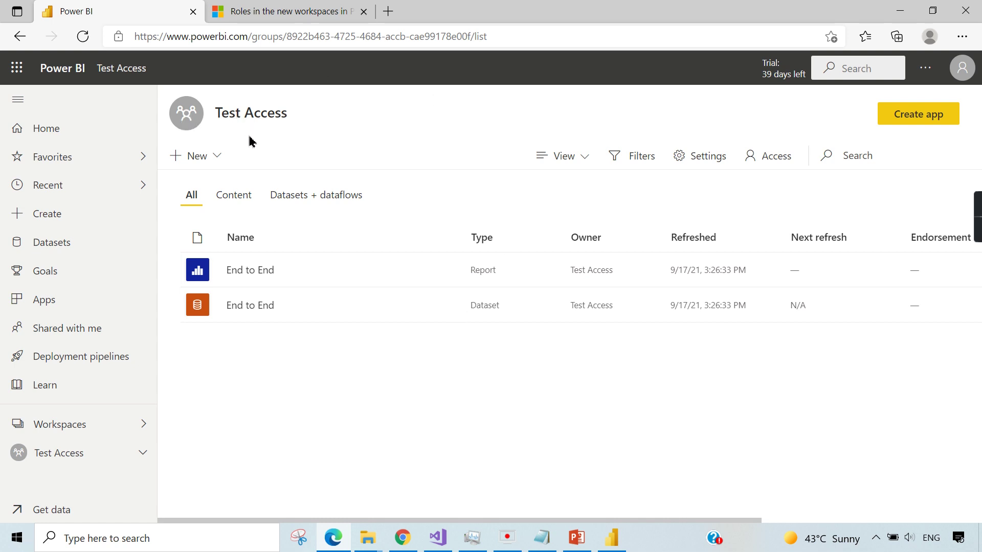
pyautogui.click(777, 161)
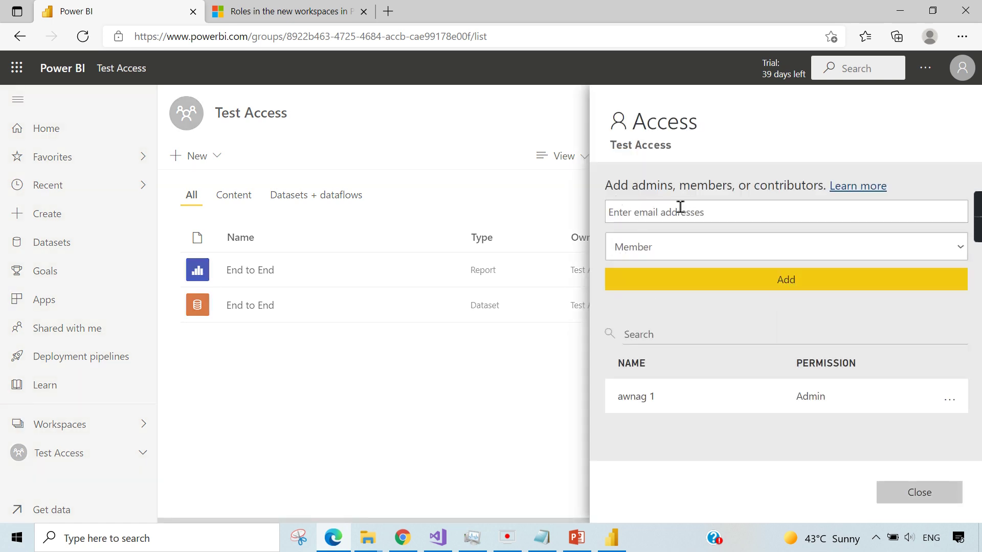
pyautogui.click(706, 247)
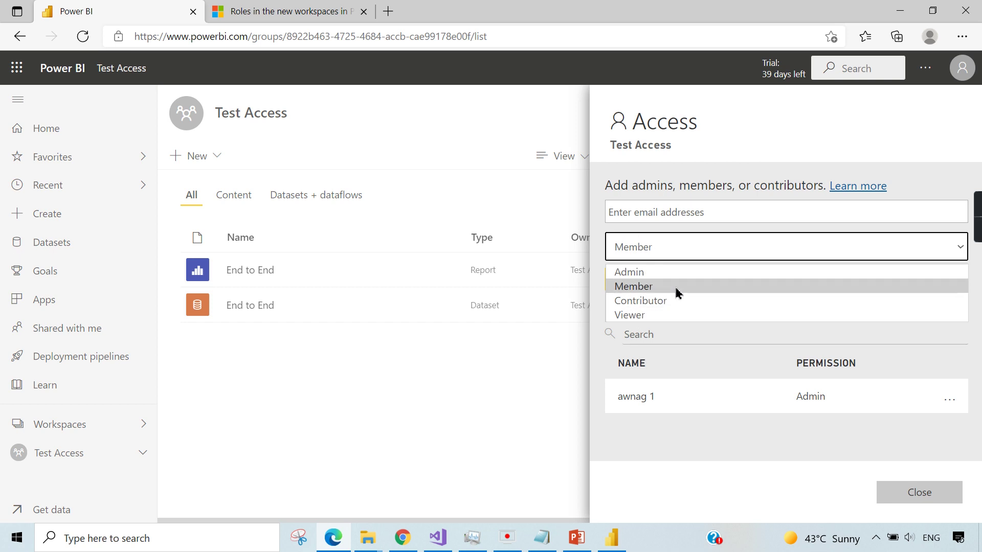
pyautogui.click(636, 316)
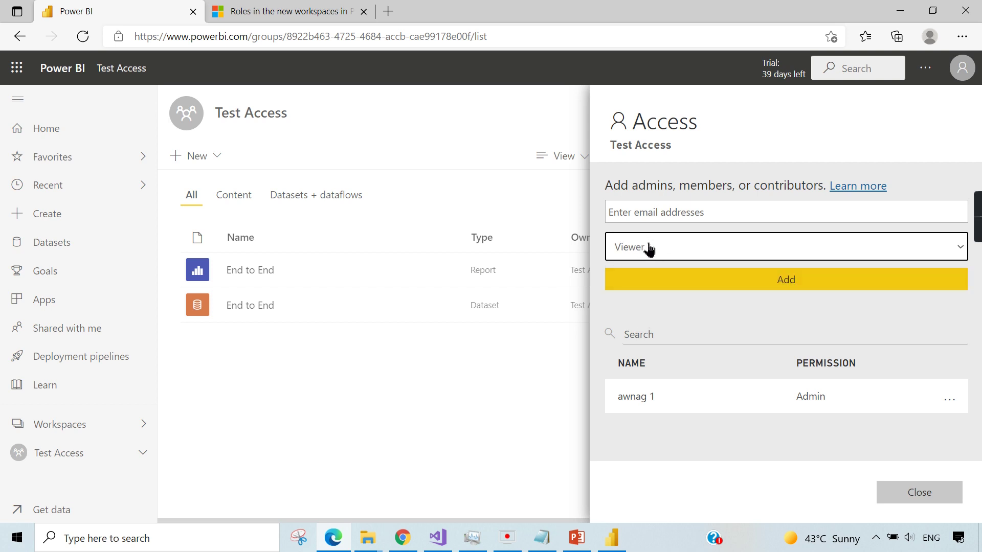
pyautogui.click(653, 251)
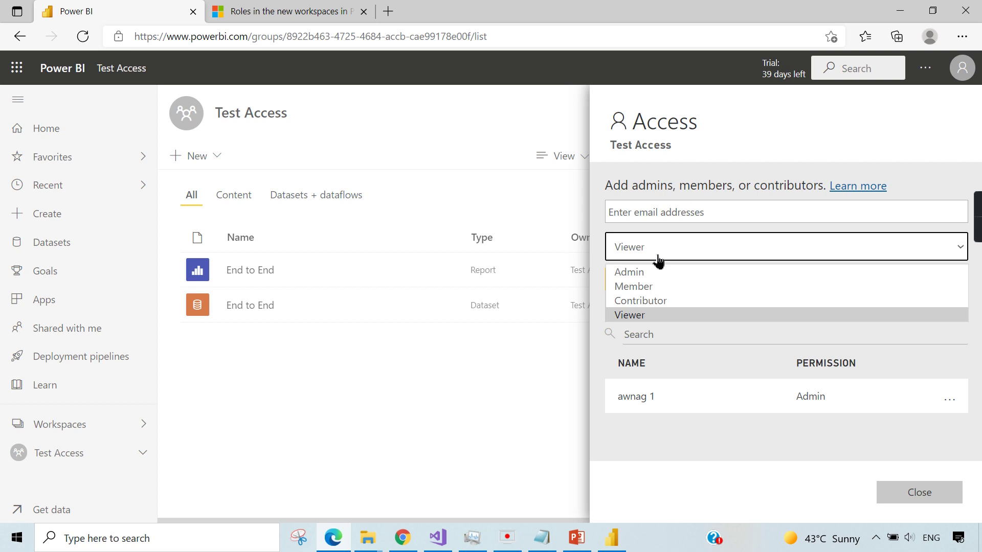
pyautogui.click(657, 253)
pyautogui.click(673, 212)
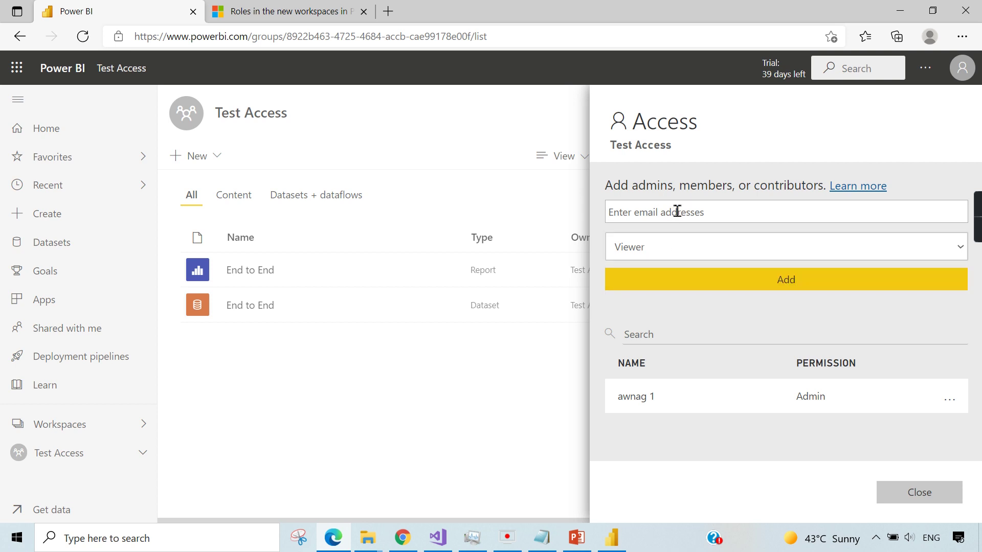
pyautogui.write('mat')
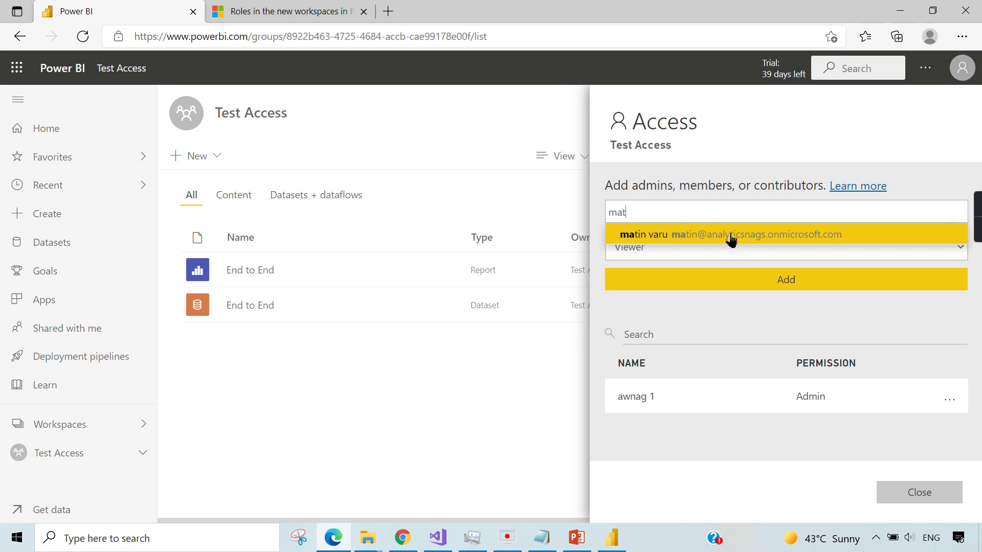
pyautogui.click(730, 234)
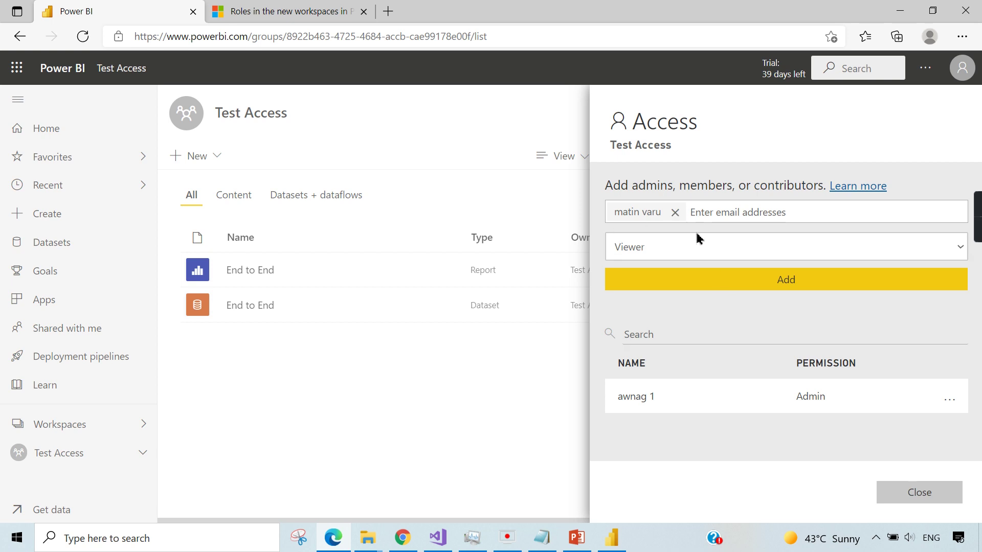
pyautogui.click(656, 280)
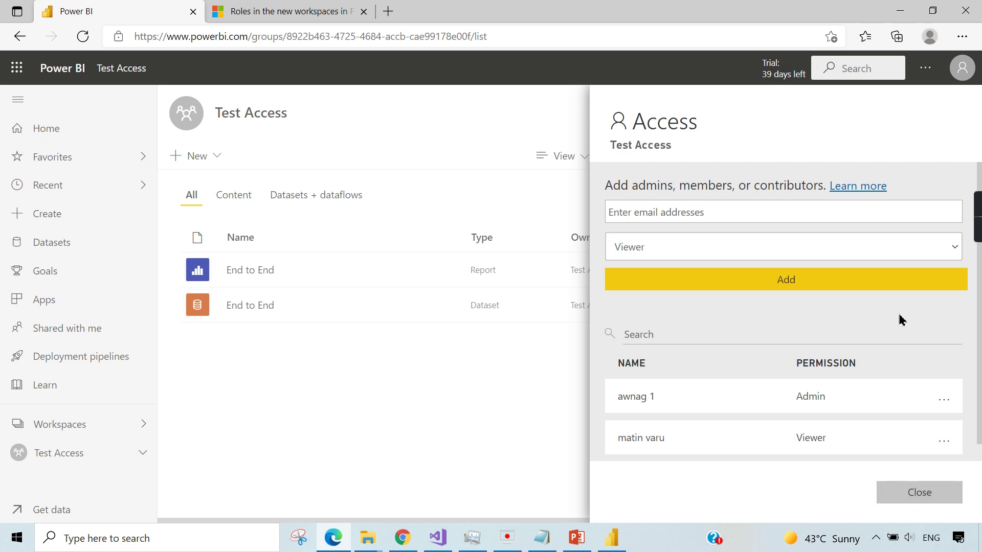
pyautogui.click(910, 493)
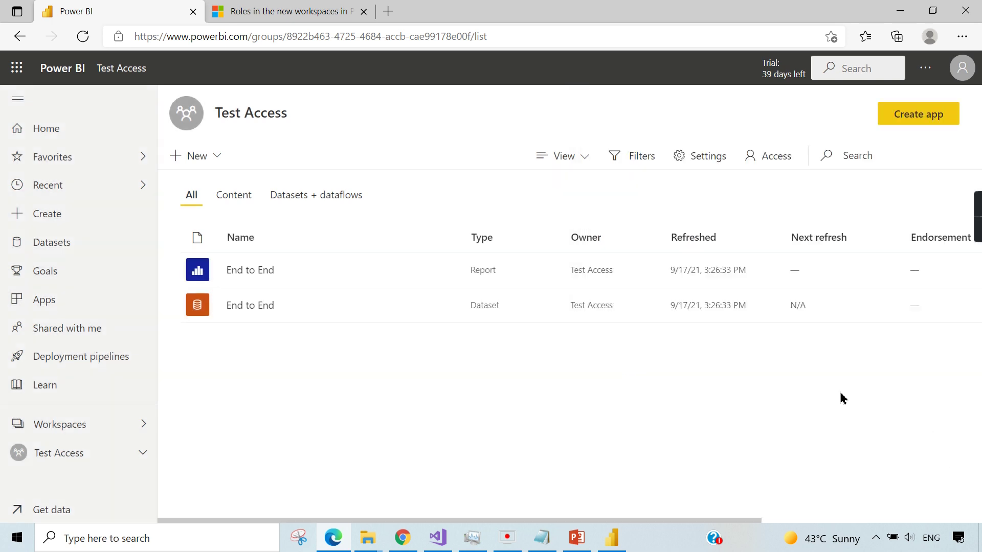
# - Refresh the second user's workspace list in Chrome and open Test Access
pyautogui.click(403, 538)
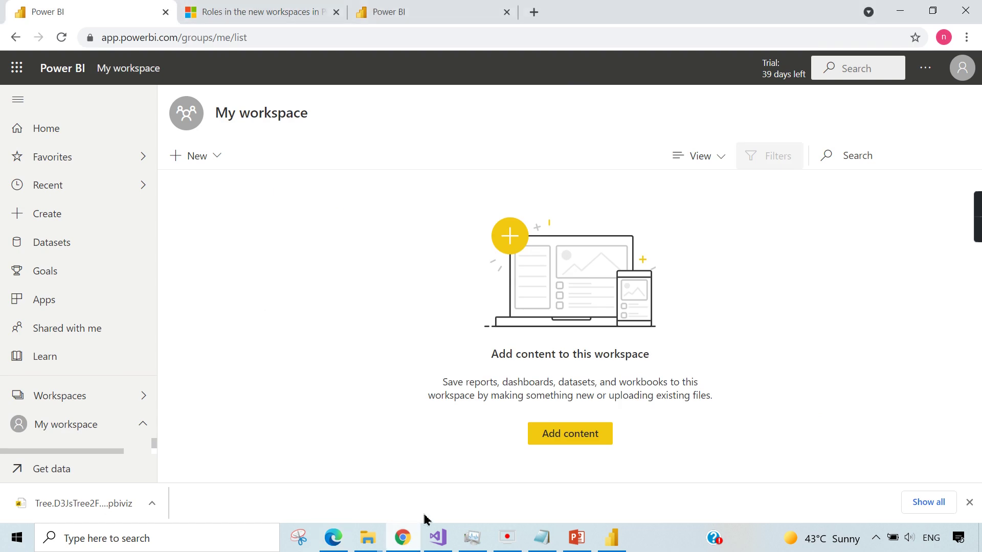
pyautogui.click(83, 407)
pyautogui.click(414, 41)
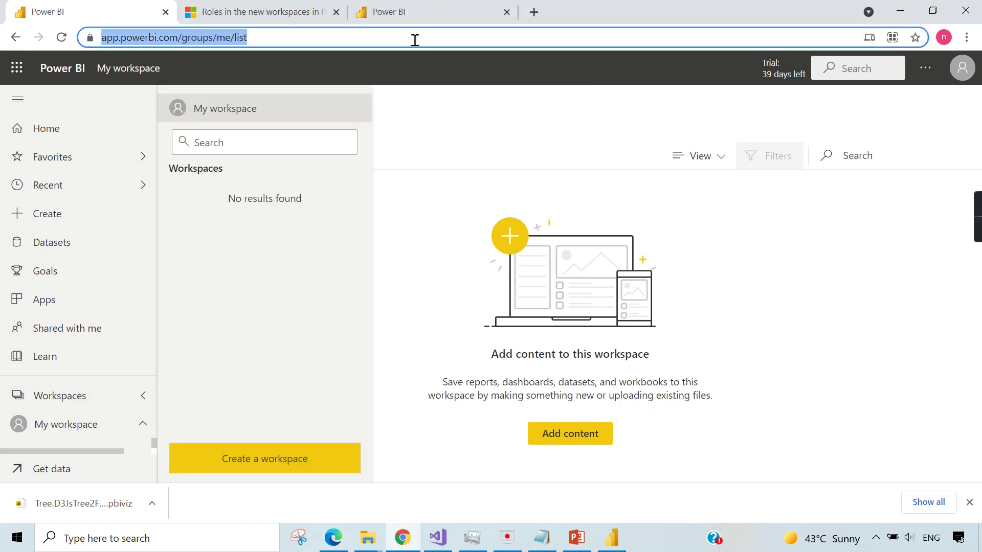
pyautogui.press('Return')
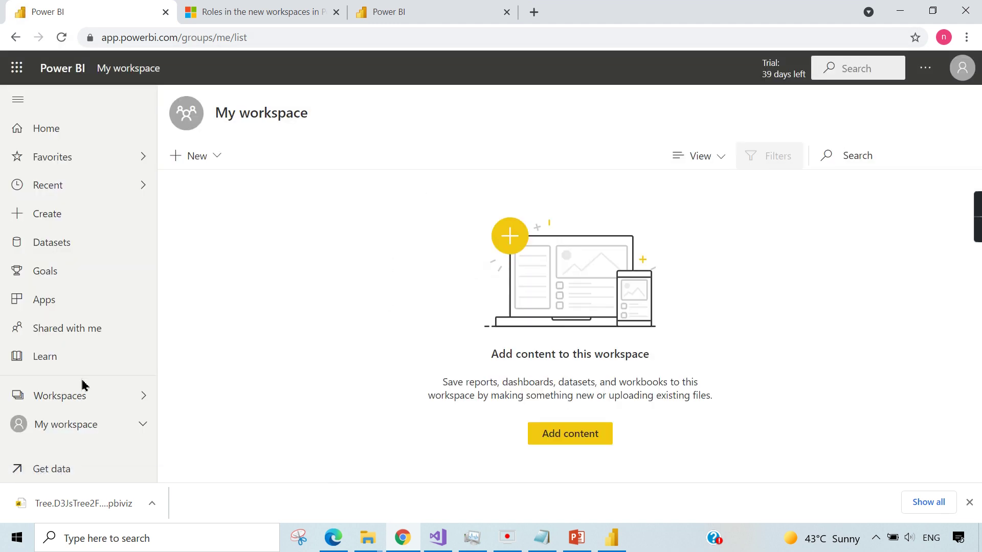
pyautogui.click(70, 398)
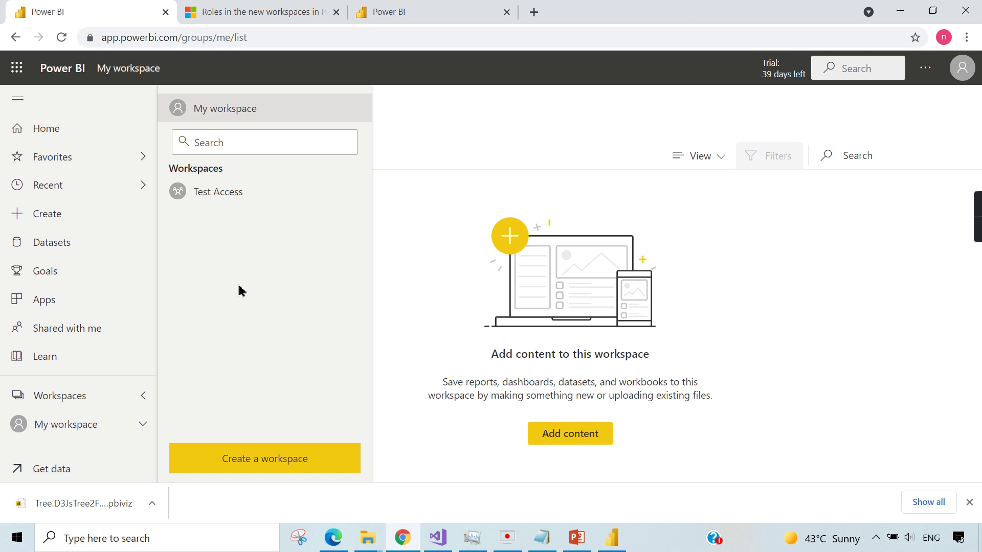
pyautogui.click(196, 193)
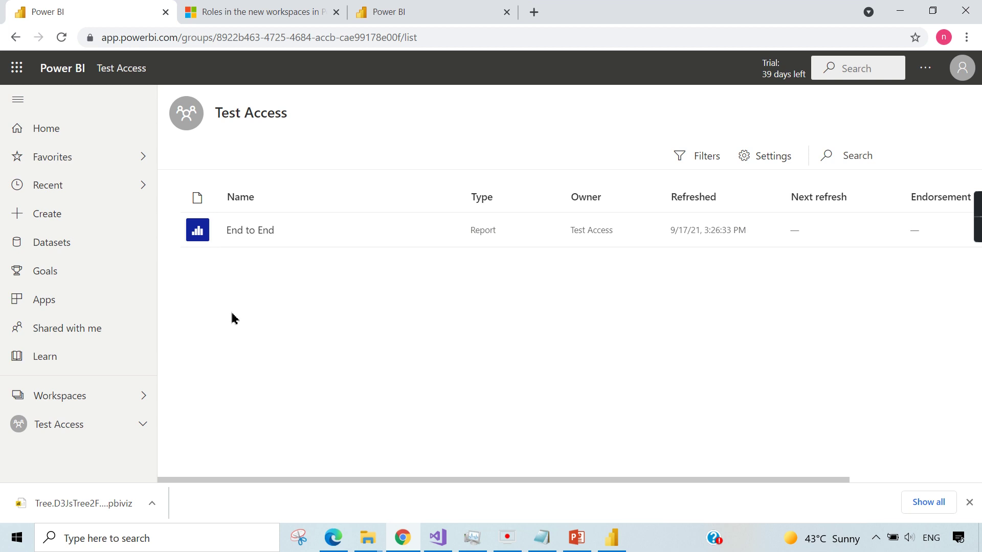
pyautogui.moveTo(250, 232)
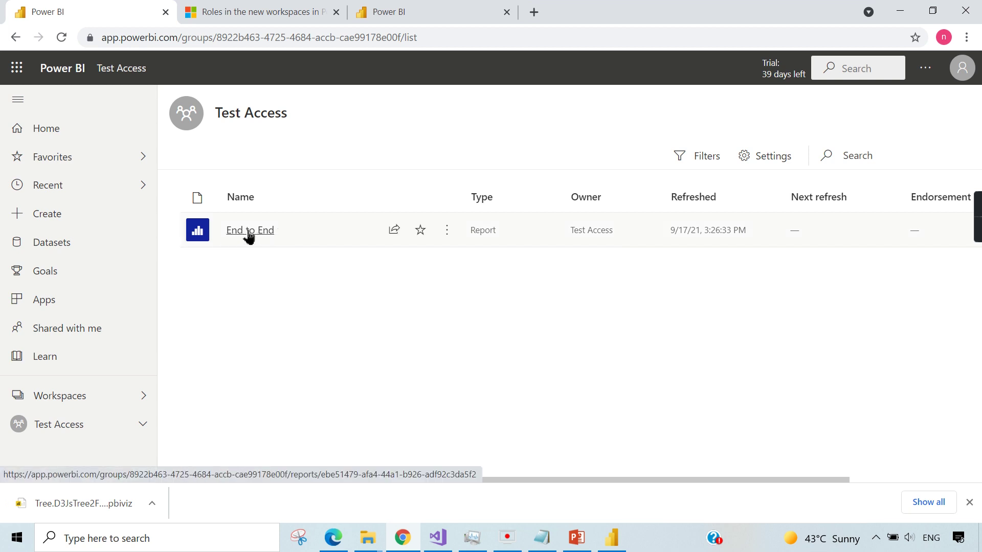
# - Open the End to End report, inspect its File and Export menus, and dismiss the banner
pyautogui.click(249, 232)
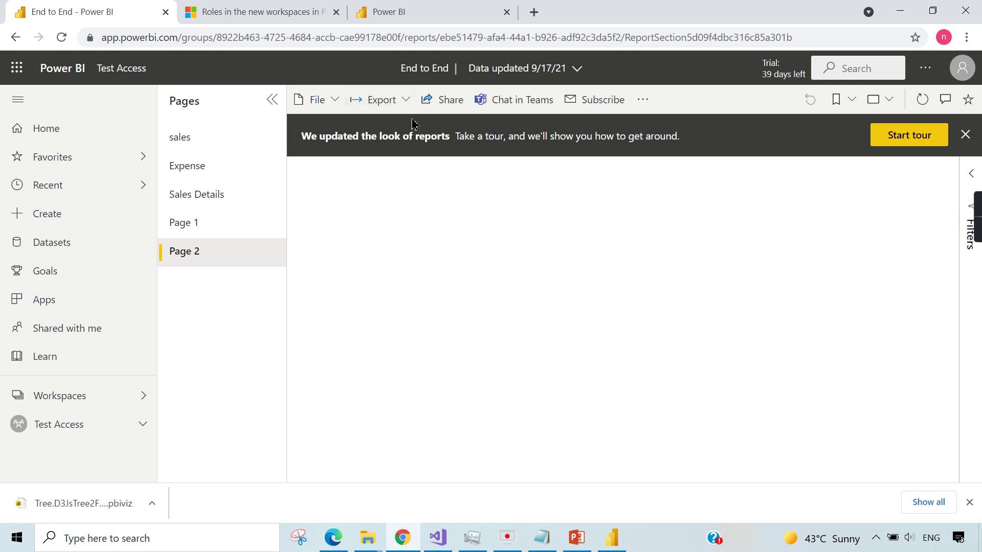
pyautogui.click(333, 100)
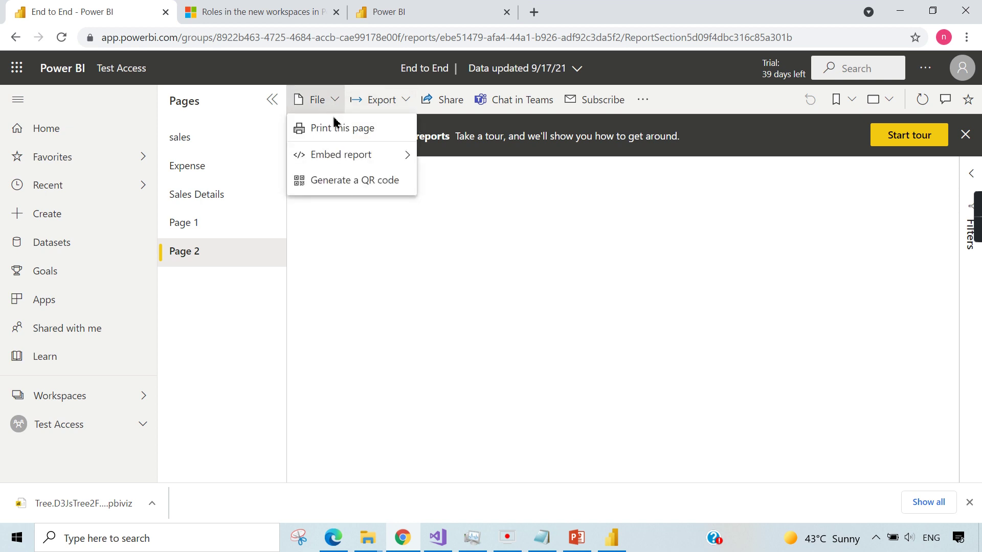
pyautogui.click(406, 101)
pyautogui.click(475, 253)
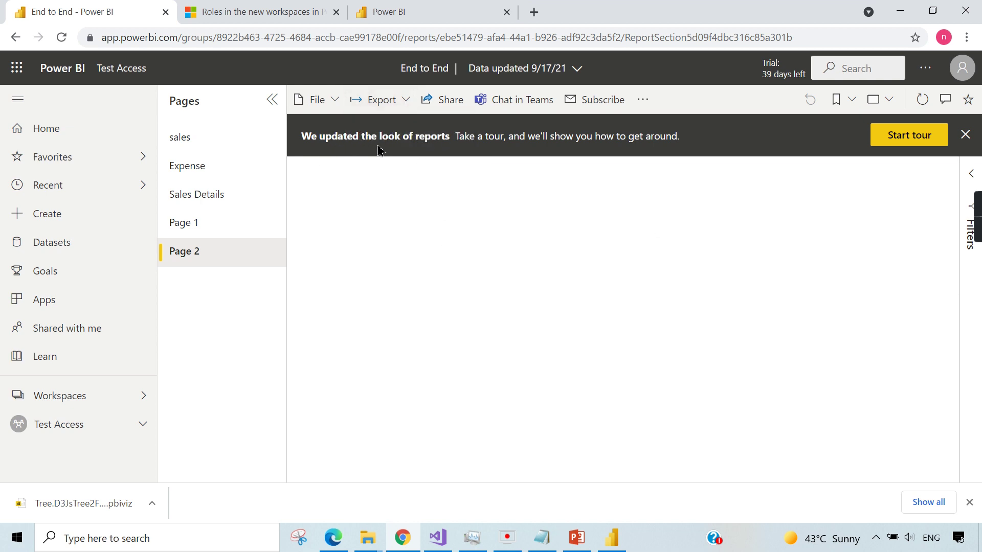
pyautogui.click(965, 134)
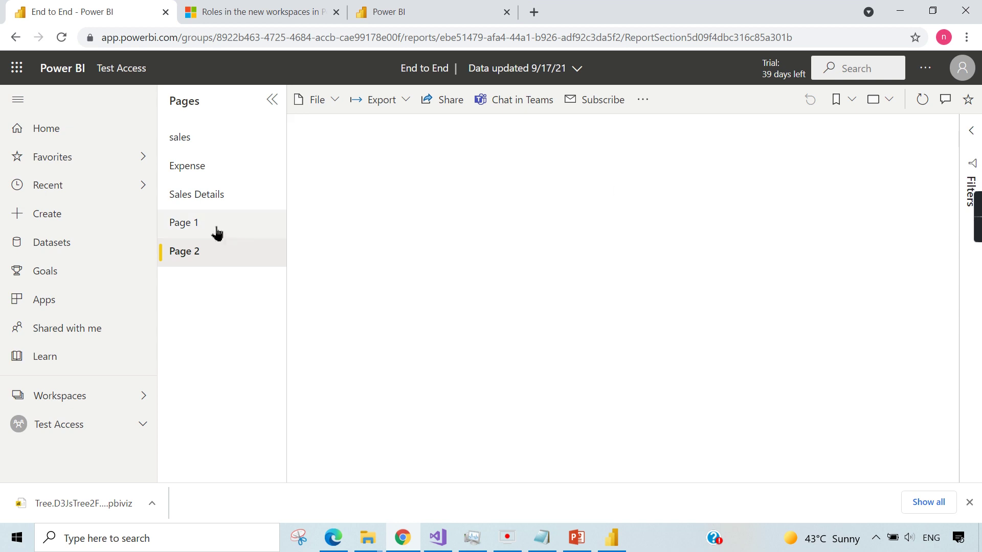
# - Browse the sales, Expense and Sales Details pages, ending on sales
pyautogui.click(180, 137)
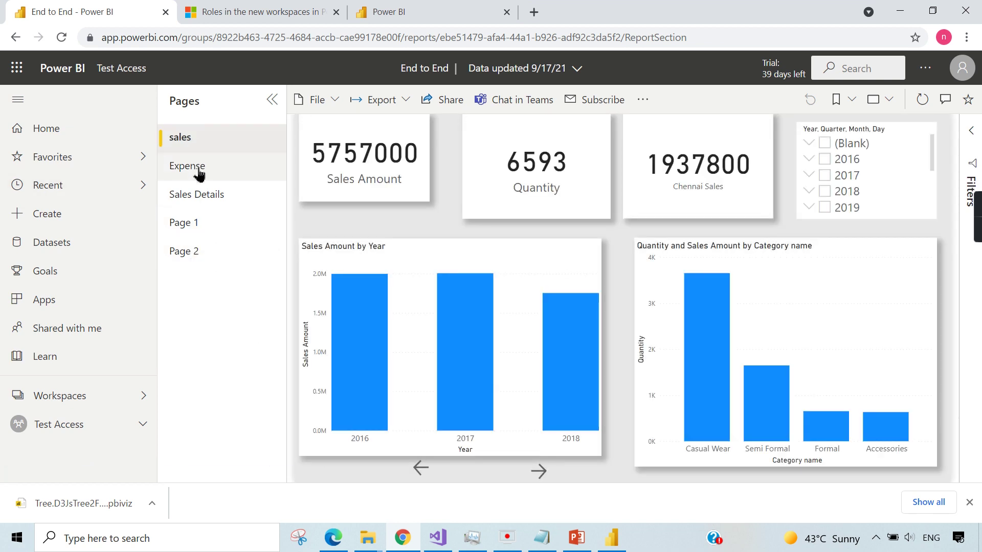
pyautogui.click(187, 166)
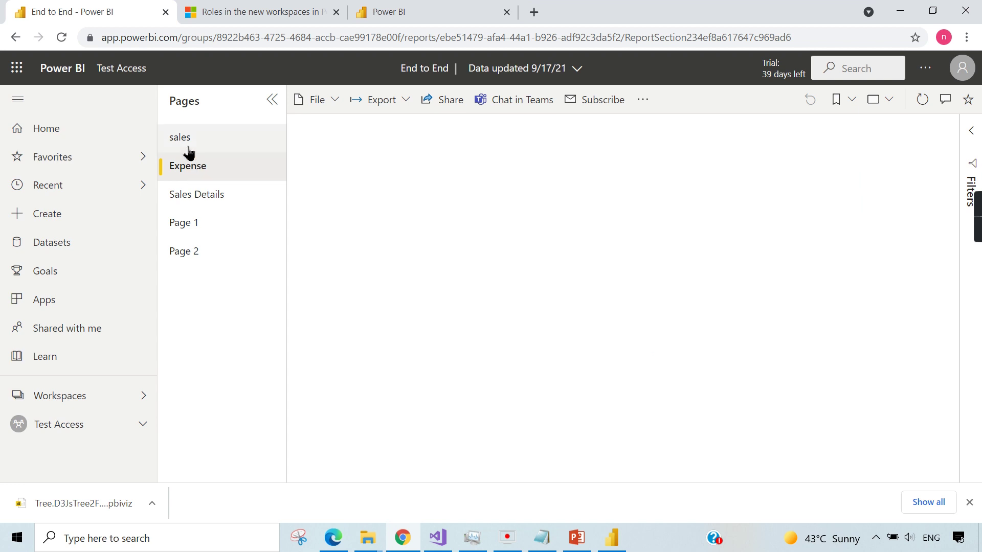
pyautogui.click(180, 138)
pyautogui.click(196, 194)
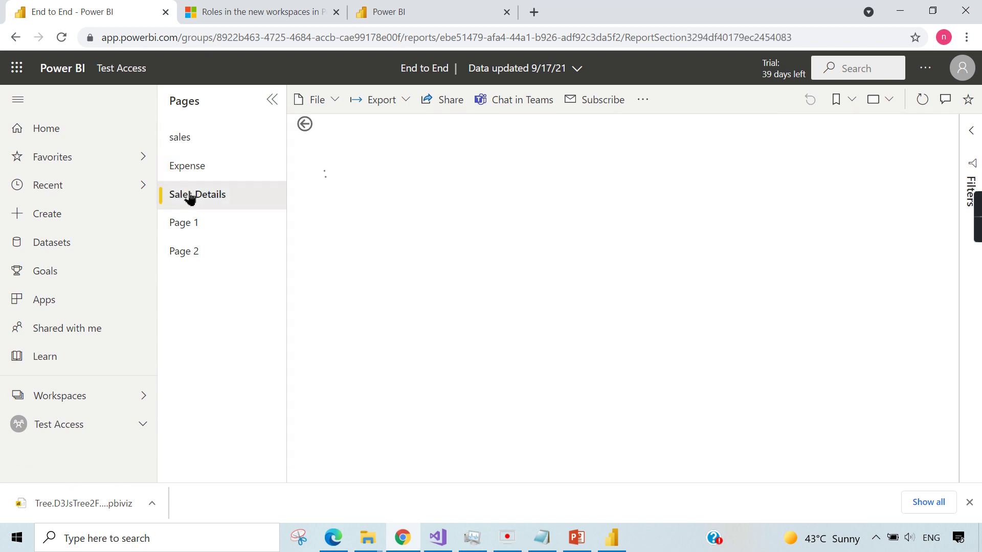
pyautogui.click(181, 138)
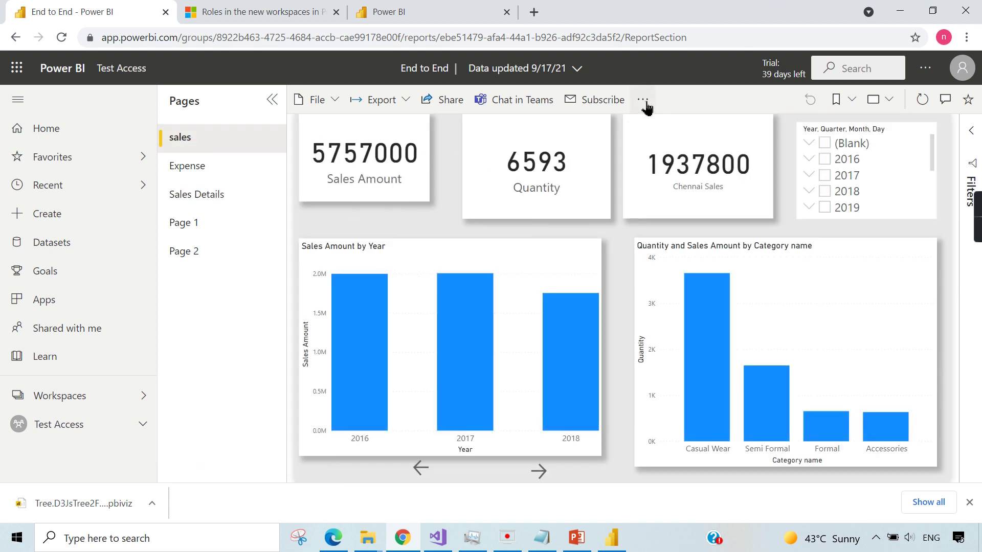
# - Go back to the Test Access workspace from the Workspaces list
pyautogui.click(86, 399)
pyautogui.click(218, 191)
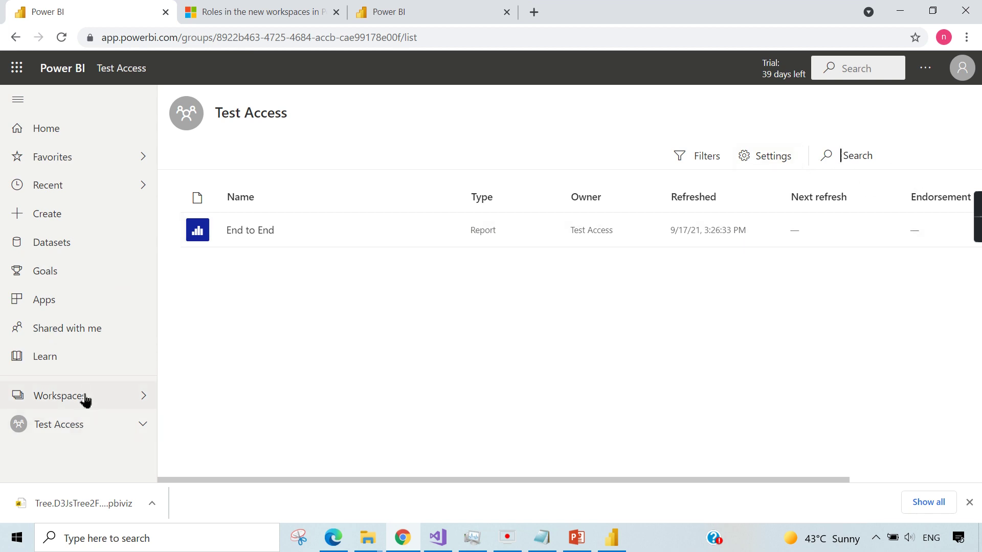
# - Switch to the admin's browser session and briefly check the workspace Access pane
pyautogui.click(334, 541)
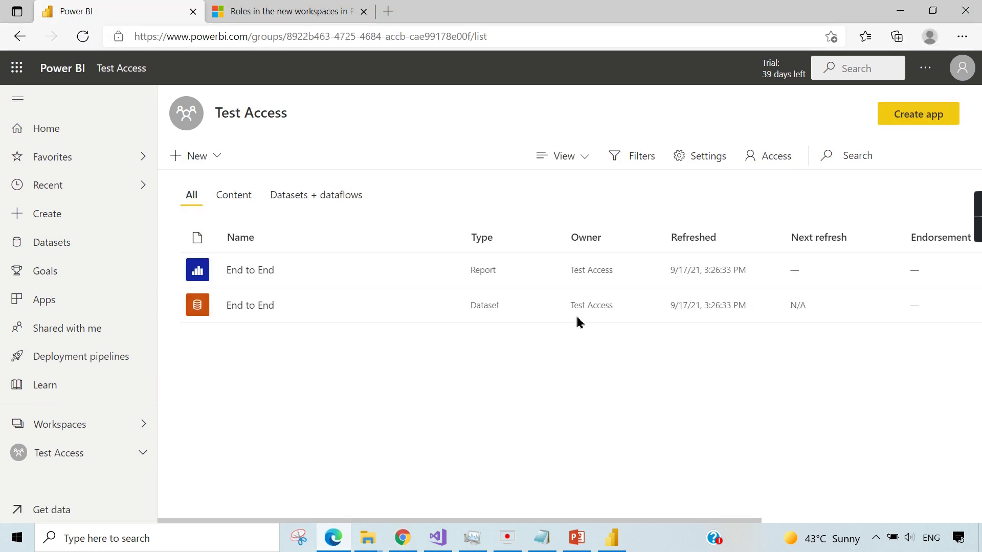
pyautogui.click(759, 165)
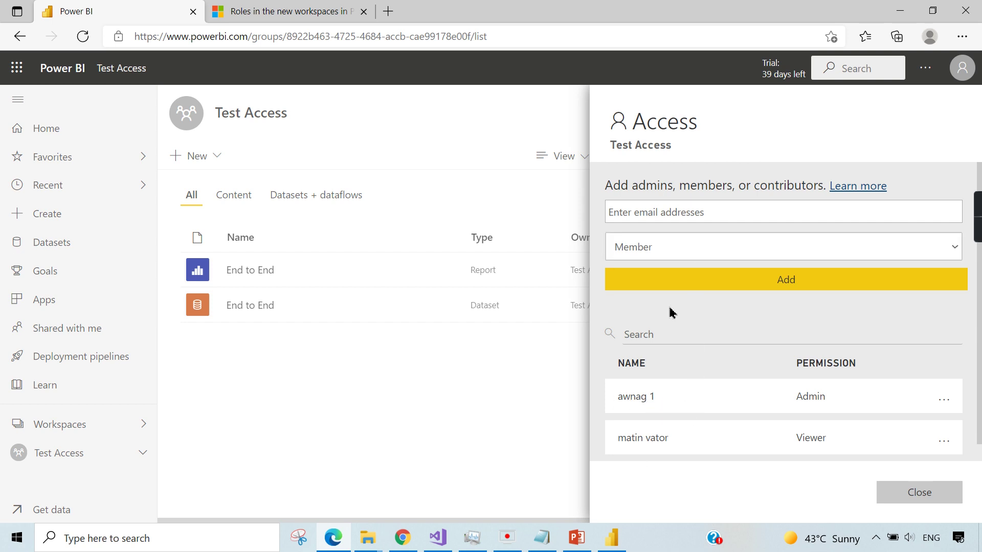
pyautogui.click(504, 402)
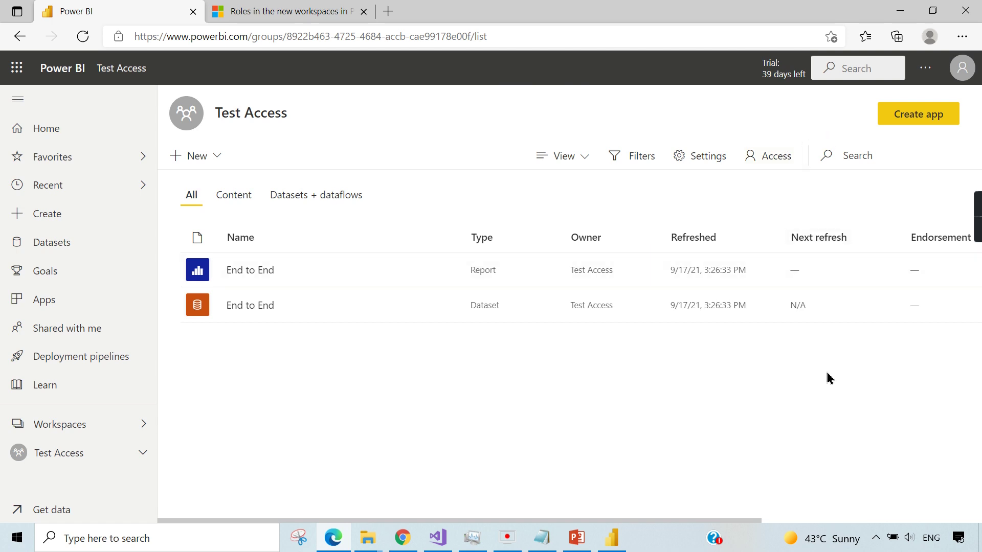
pyautogui.click(777, 156)
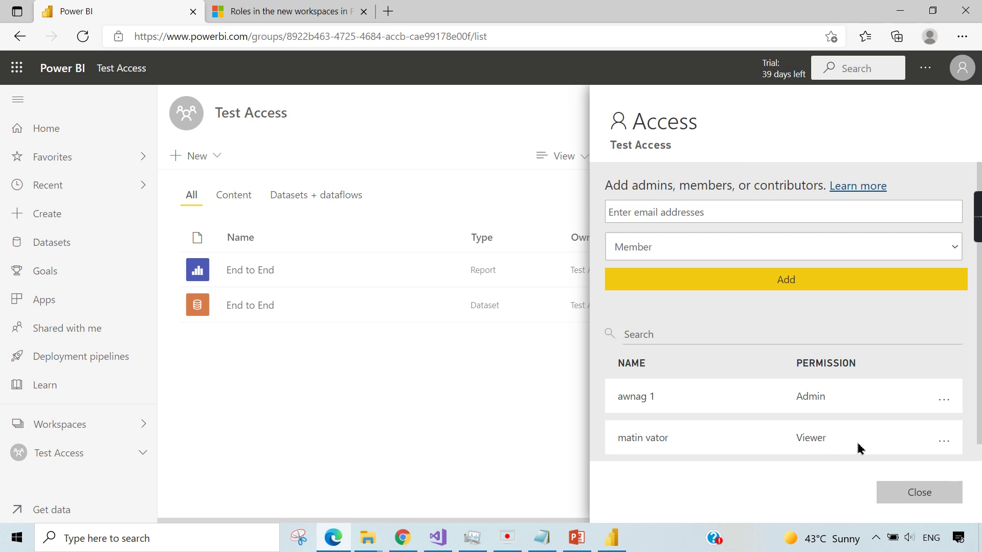
pyautogui.click(942, 442)
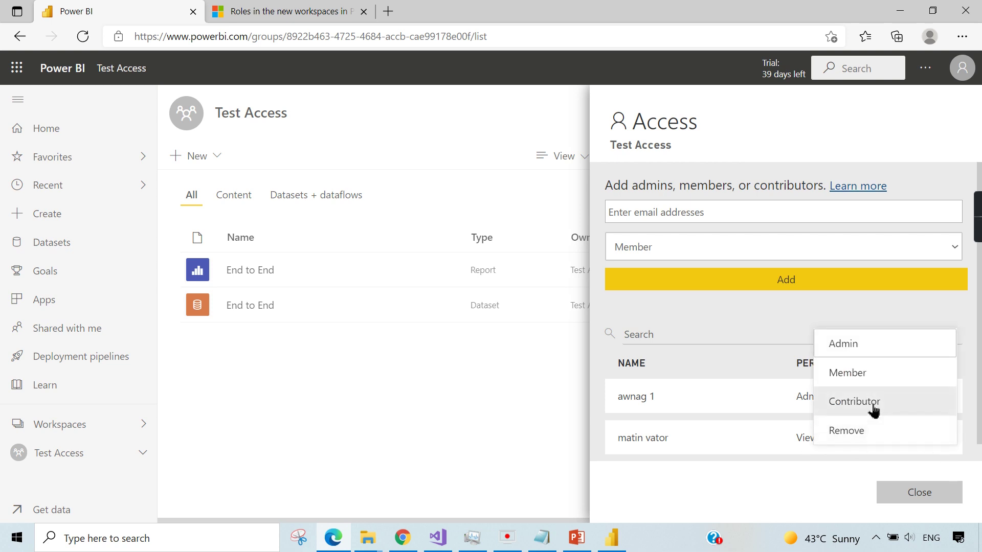
pyautogui.click(854, 401)
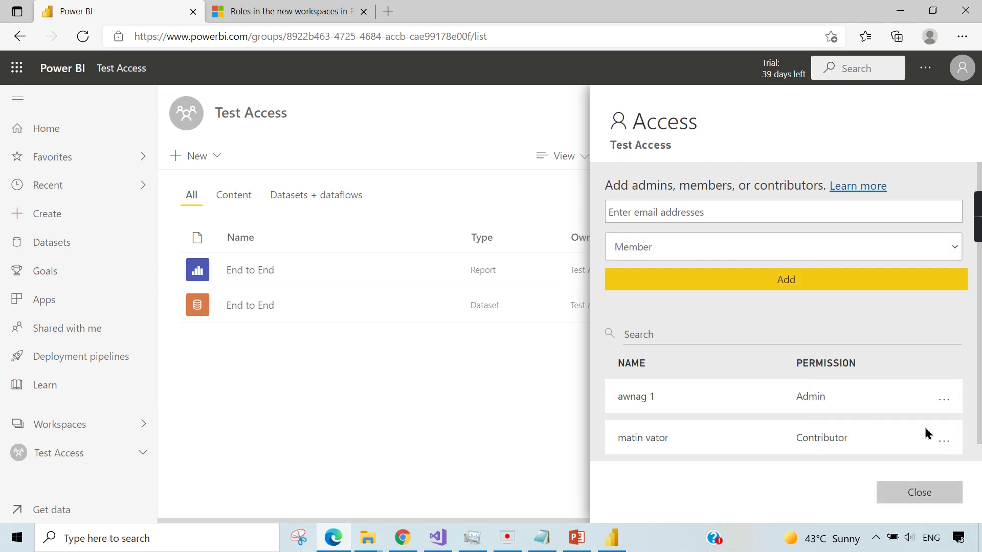
pyautogui.click(944, 441)
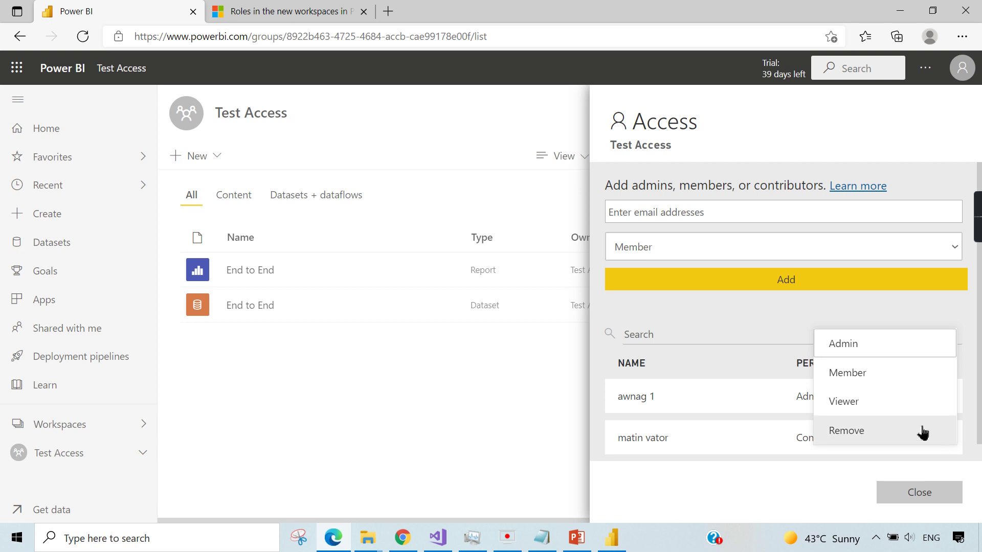
pyautogui.click(872, 373)
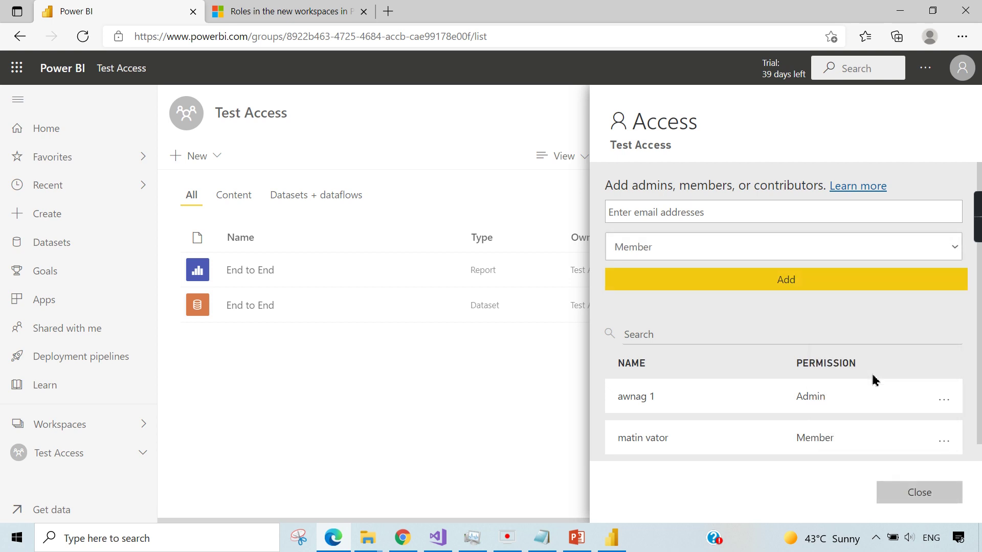
pyautogui.click(913, 491)
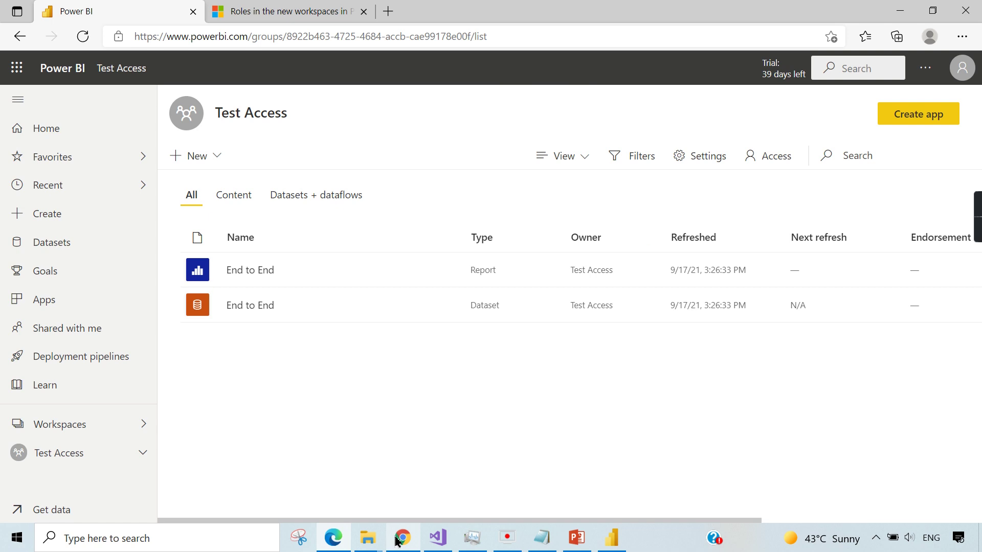
# - Reload the Test Access workspace page in the other browser
pyautogui.click(417, 536)
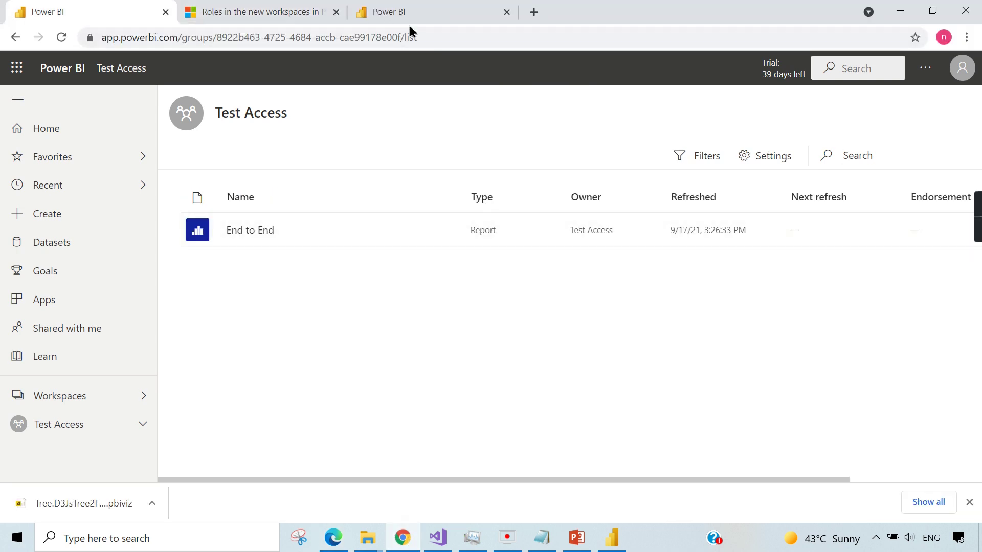
pyautogui.click(443, 39)
pyautogui.press('Return')
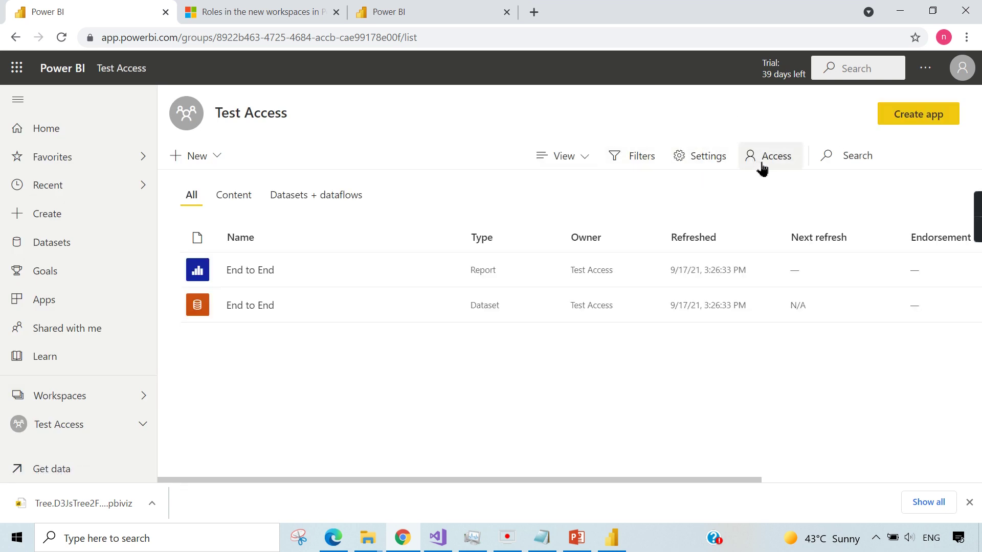
pyautogui.click(763, 163)
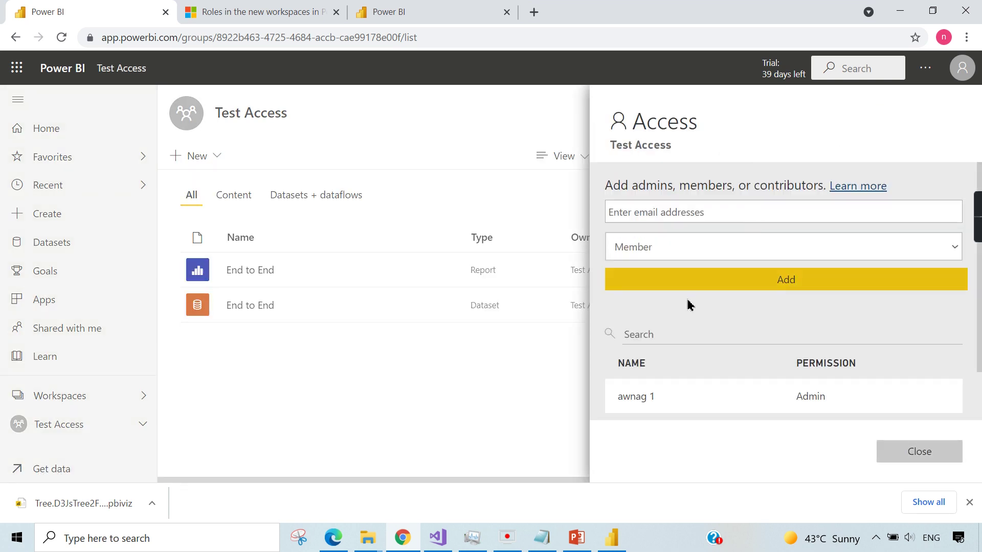
pyautogui.click(670, 215)
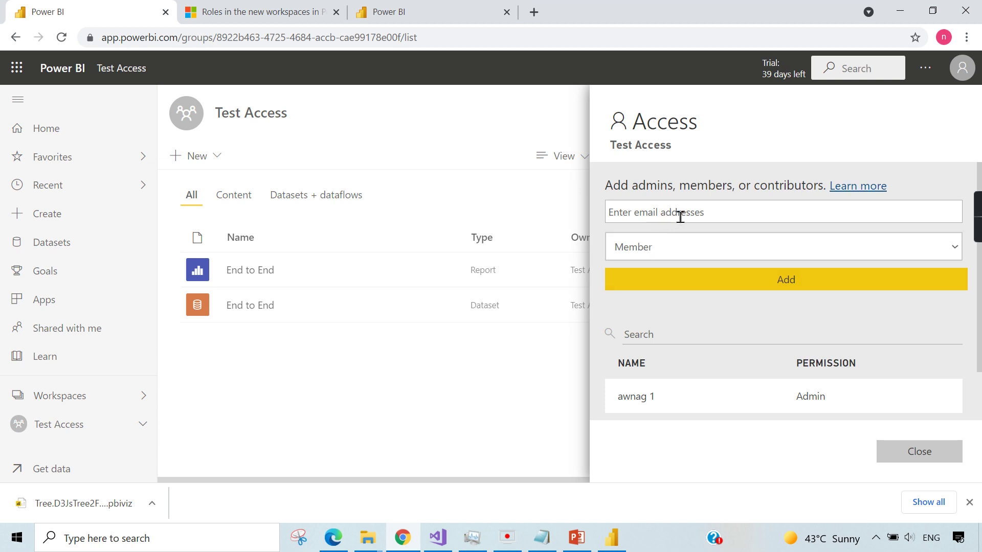
pyautogui.write('la')
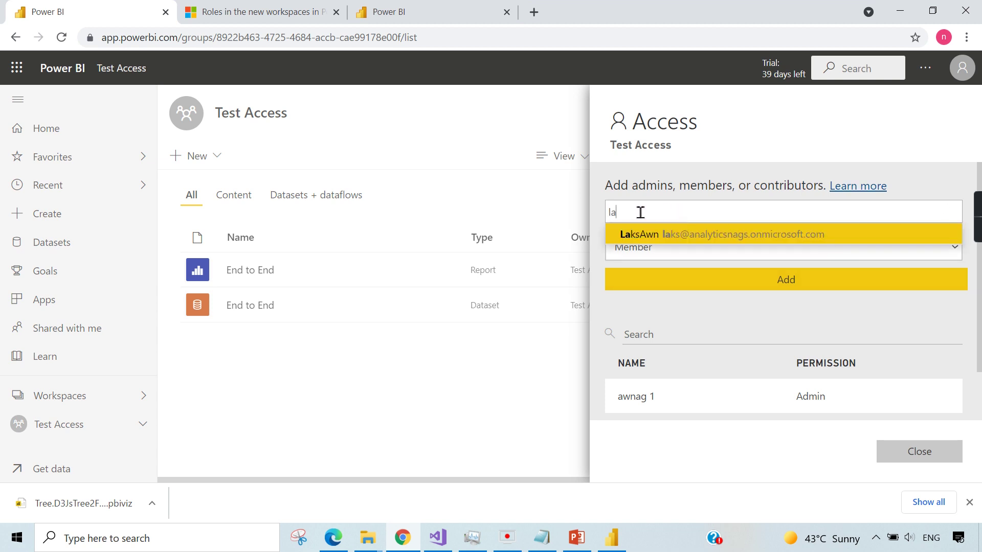
pyautogui.write('k')
pyautogui.click(675, 235)
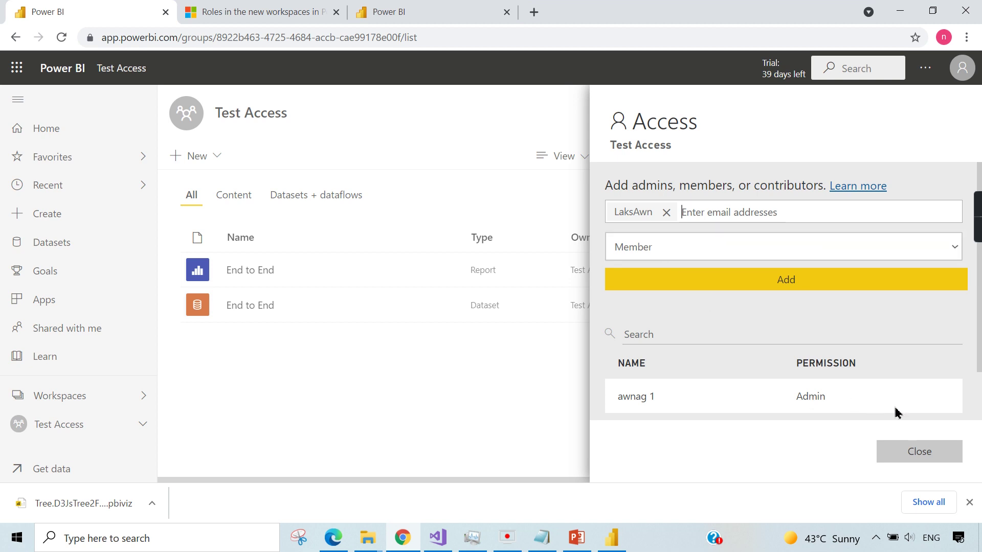
pyautogui.scroll(-2, 872, 338)
pyautogui.click(755, 224)
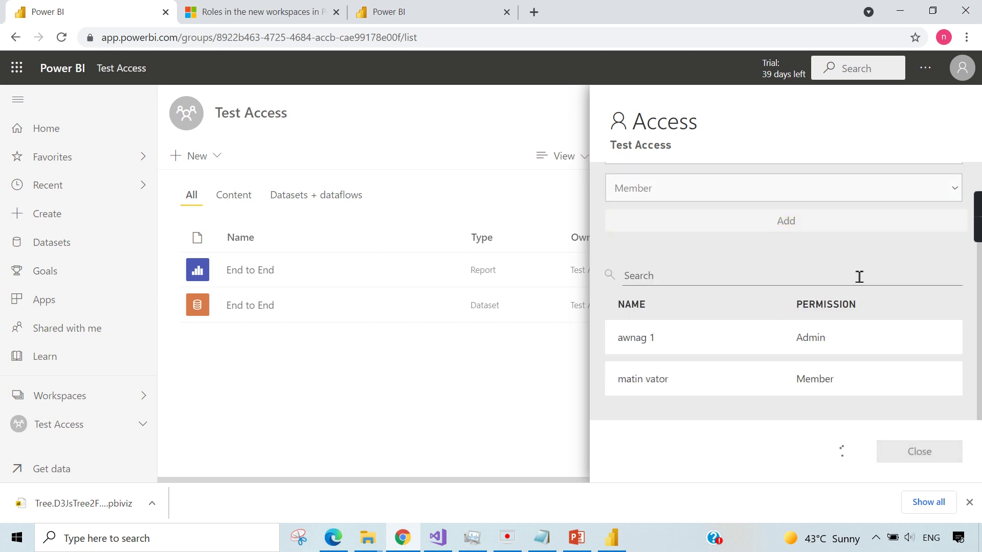
pyautogui.scroll(-1, 828, 285)
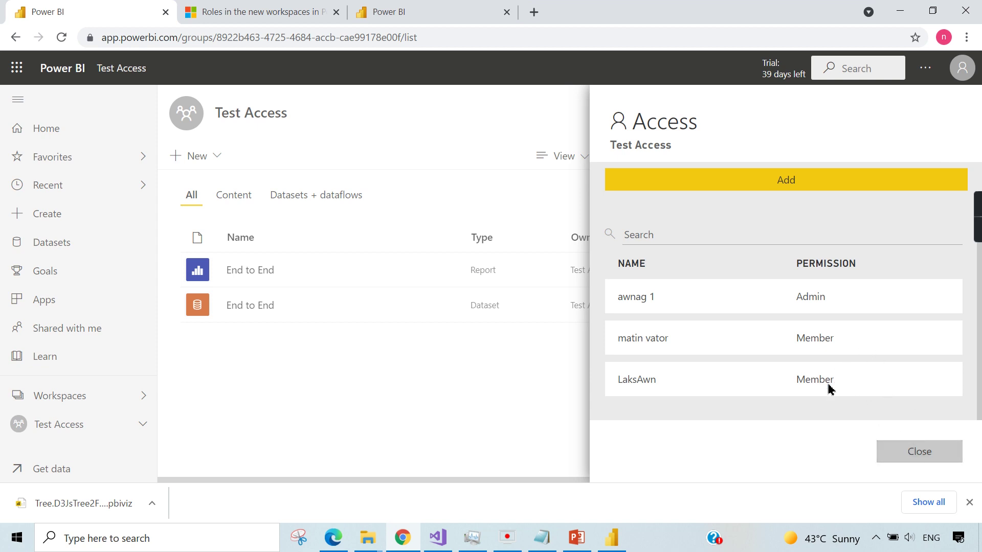
pyautogui.scroll(2, 867, 360)
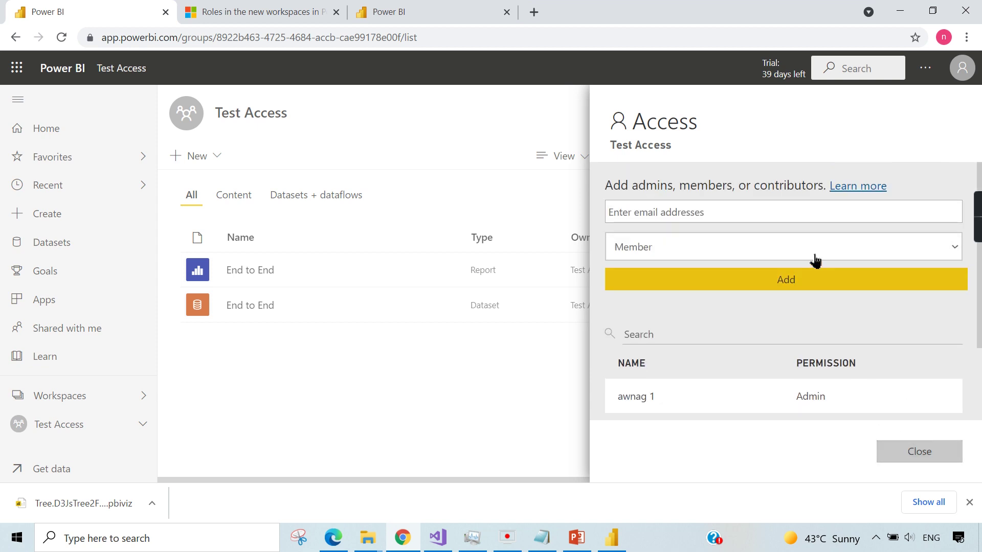
pyautogui.scroll(-2, 728, 330)
pyautogui.click(928, 452)
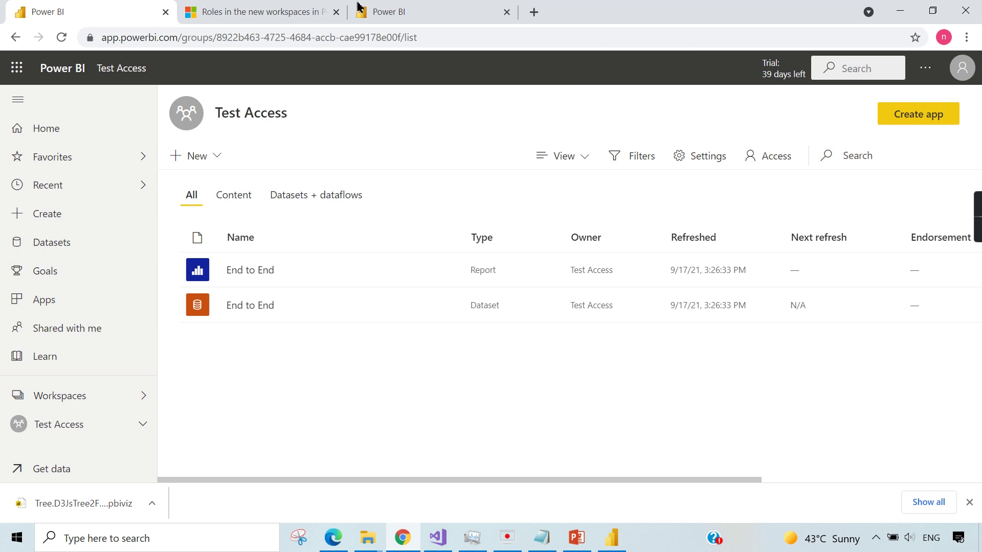
# - Highlight the Admin, Member, Contributor and Viewer headings in the docs Workspace roles table
pyautogui.click(289, 12)
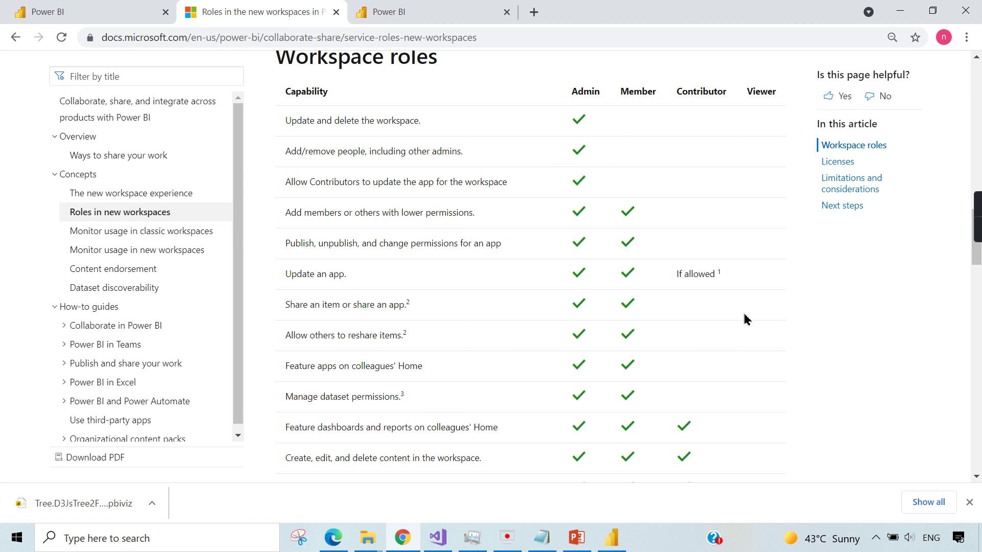
pyautogui.scroll(-1, 756, 311)
pyautogui.scroll(-4, 758, 311)
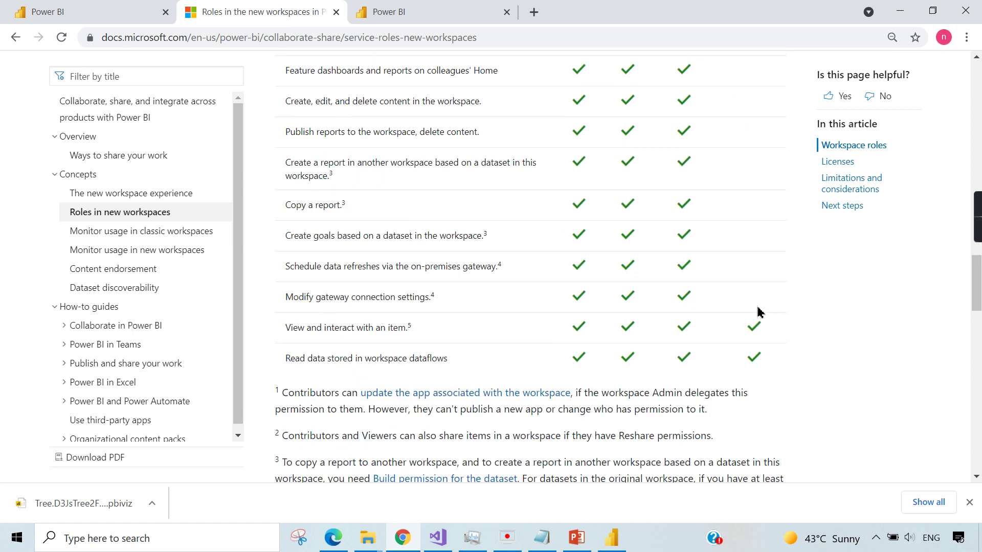
pyautogui.scroll(4, 758, 312)
pyautogui.scroll(3, 709, 242)
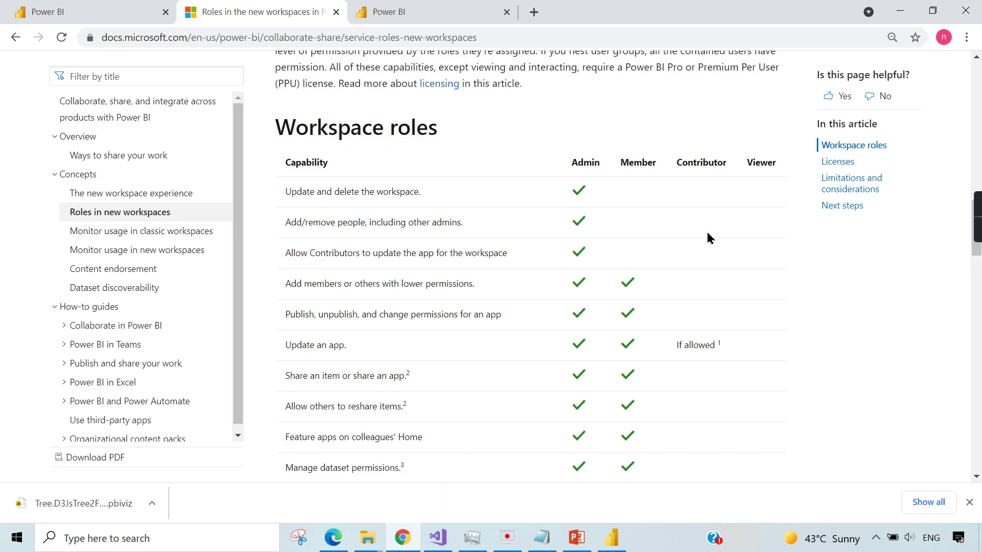
pyautogui.scroll(-2, 709, 240)
pyautogui.scroll(-2, 709, 246)
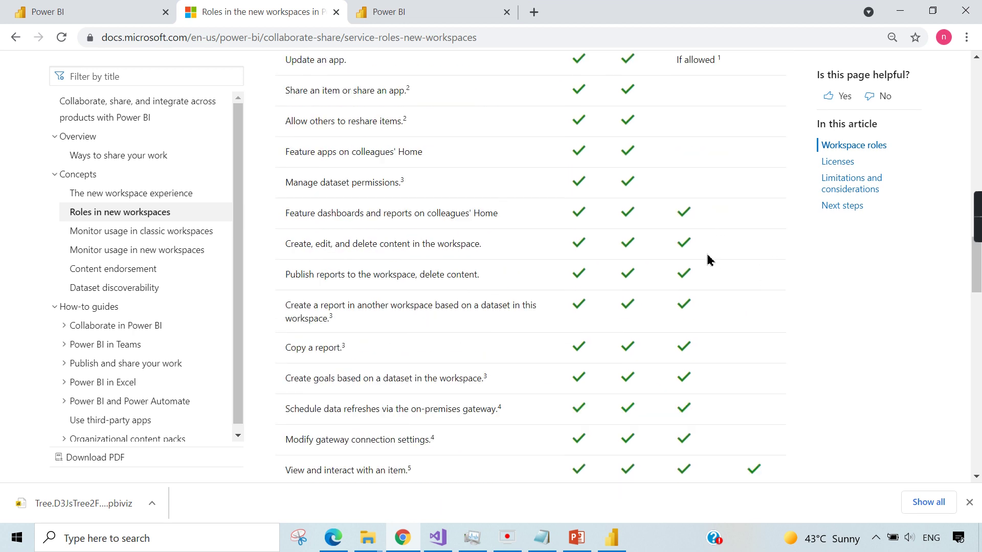
pyautogui.scroll(3, 705, 253)
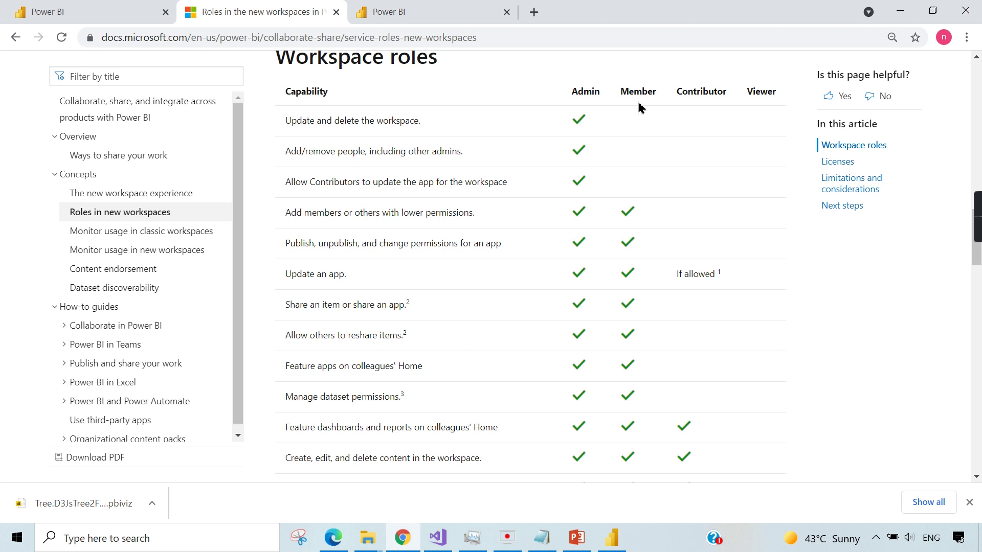
pyautogui.moveTo(659, 92); pyautogui.dragTo(574, 94)
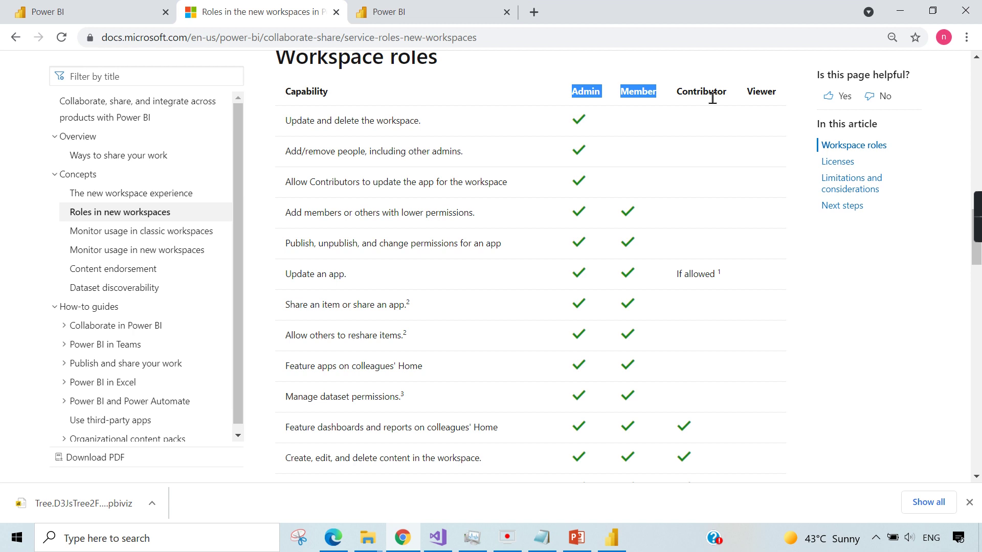
pyautogui.moveTo(678, 93); pyautogui.dragTo(727, 96)
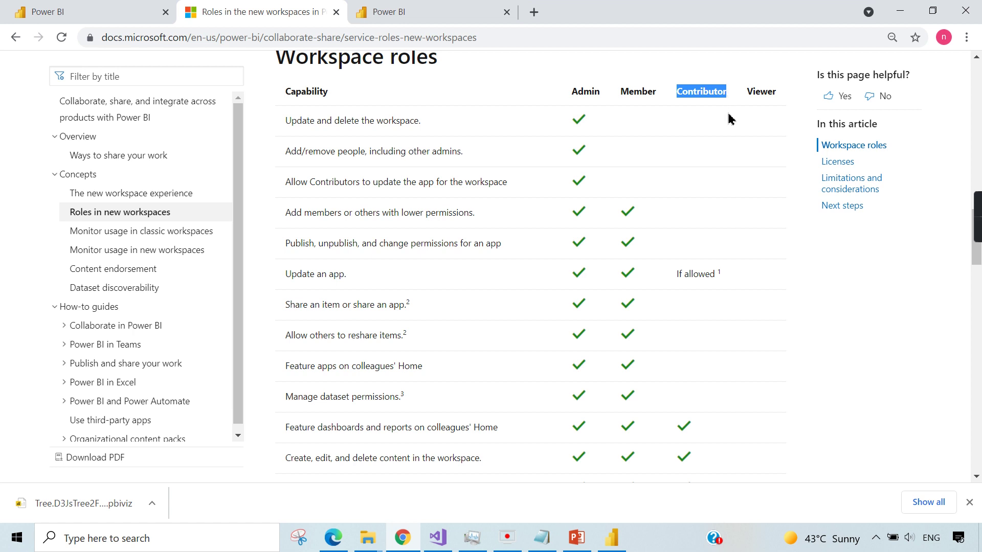
pyautogui.doubleClick(758, 92)
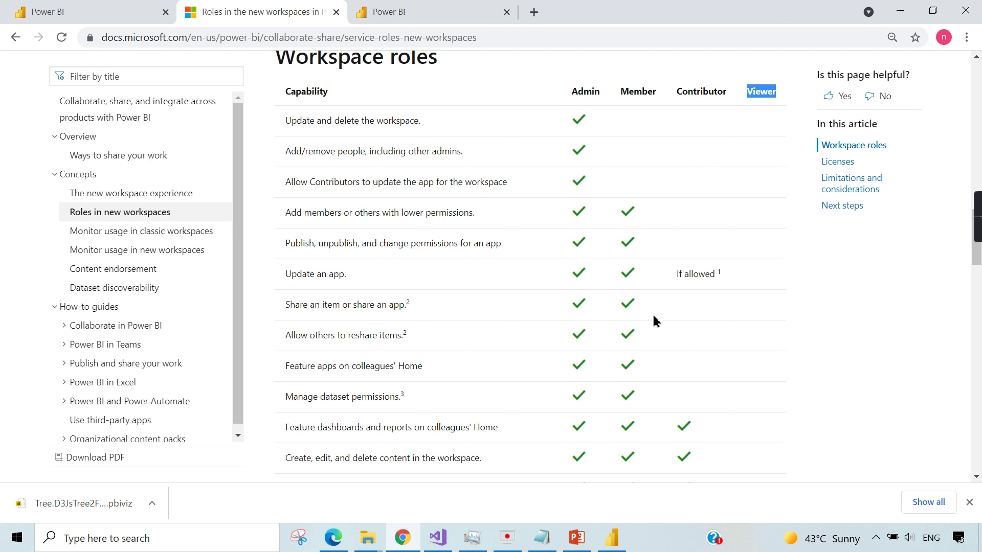
pyautogui.scroll(-3, 656, 321)
pyautogui.scroll(-5, 705, 320)
pyautogui.scroll(4, 706, 317)
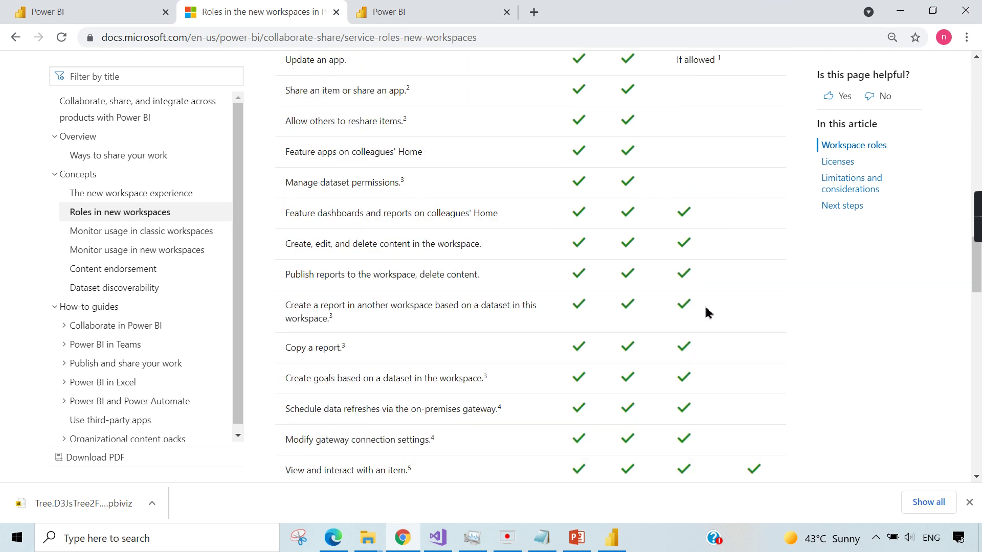
pyautogui.scroll(4, 706, 307)
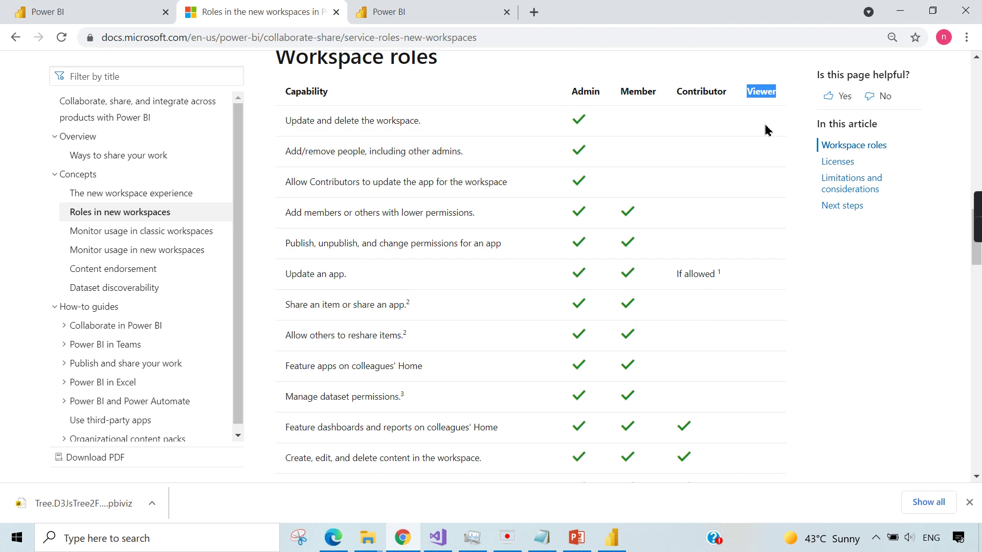
pyautogui.moveTo(356, 56)
pyautogui.click(333, 538)
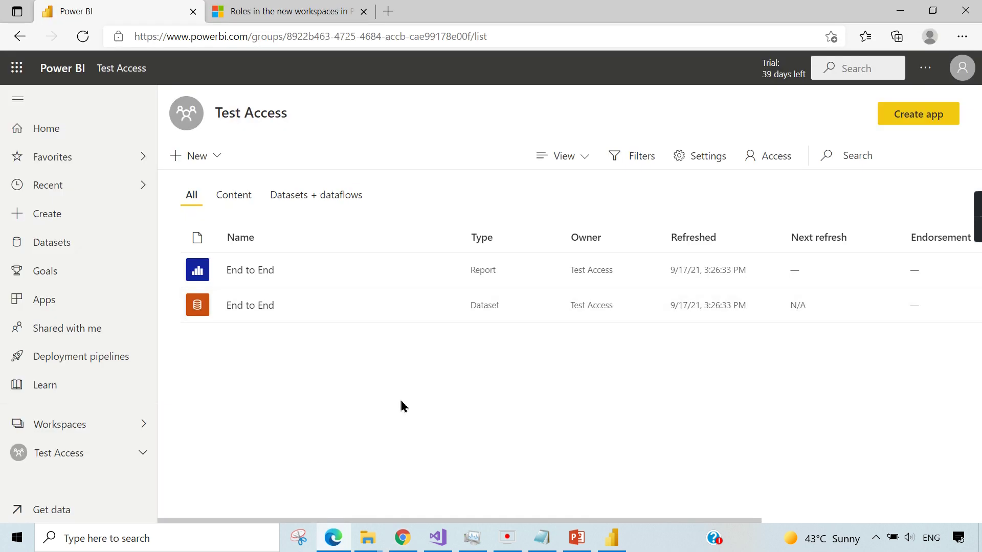